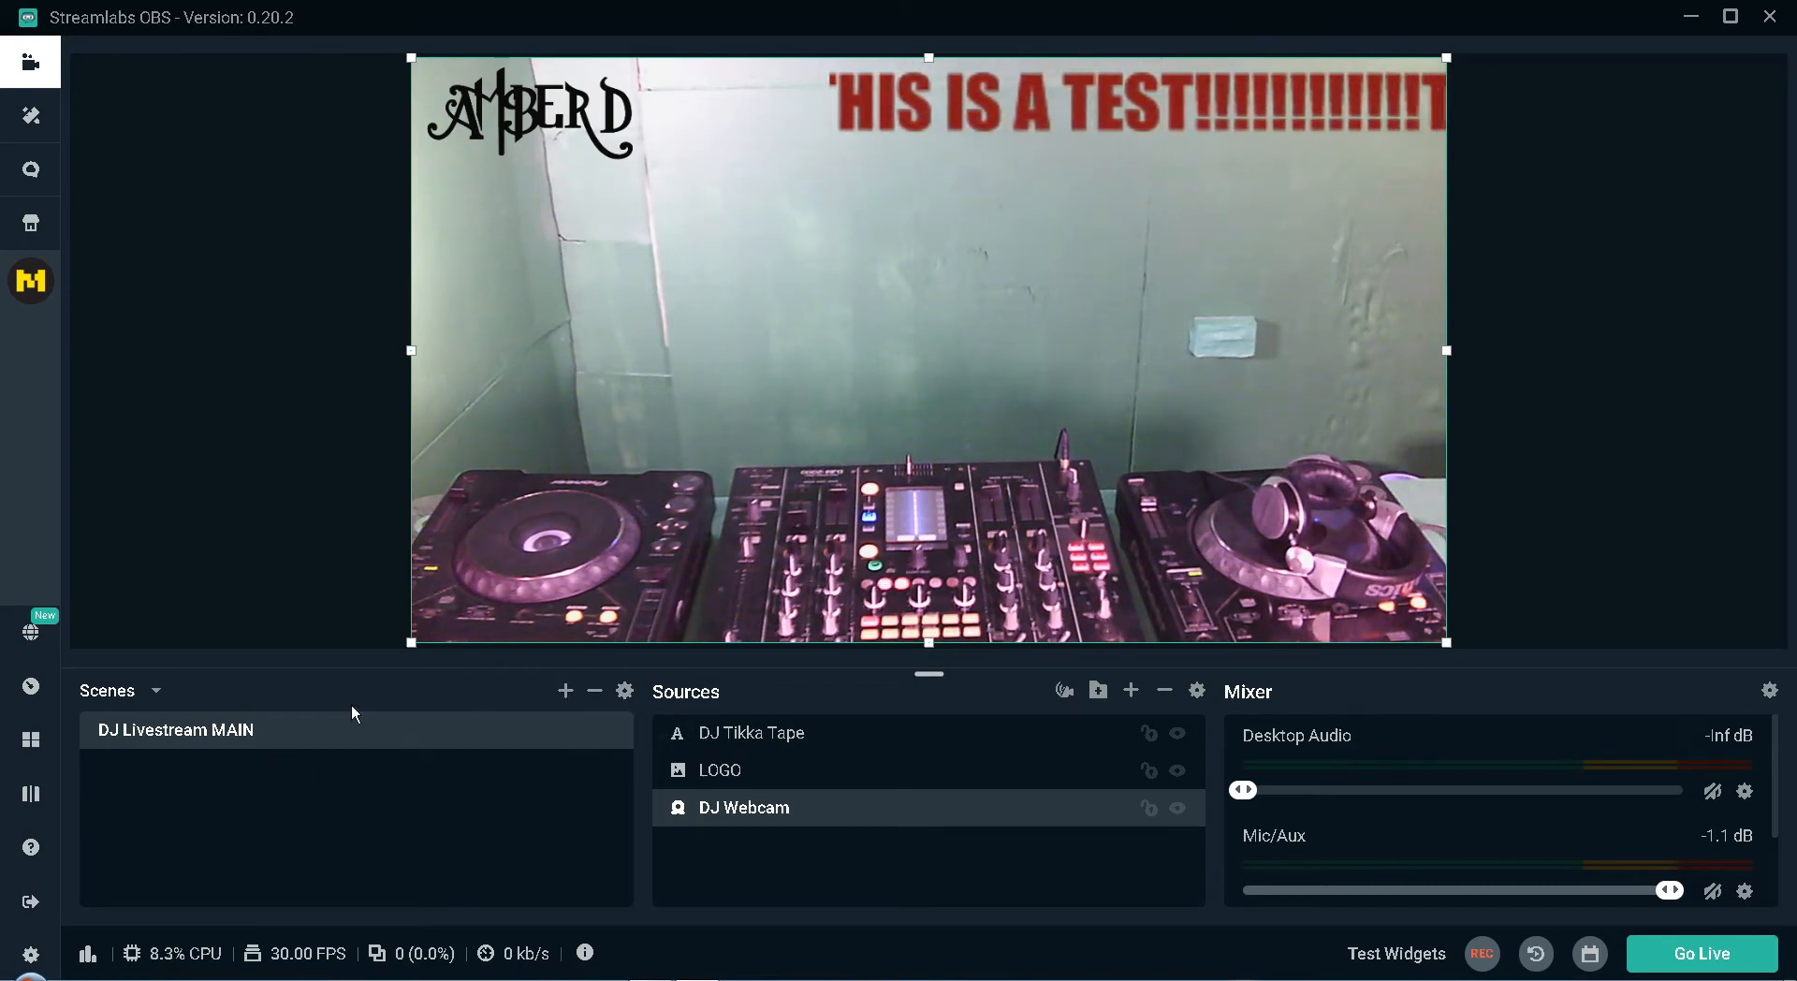
Create a new scene named "DJ Livestream Video ONLY".
left_click(566, 690)
left_click(817, 451)
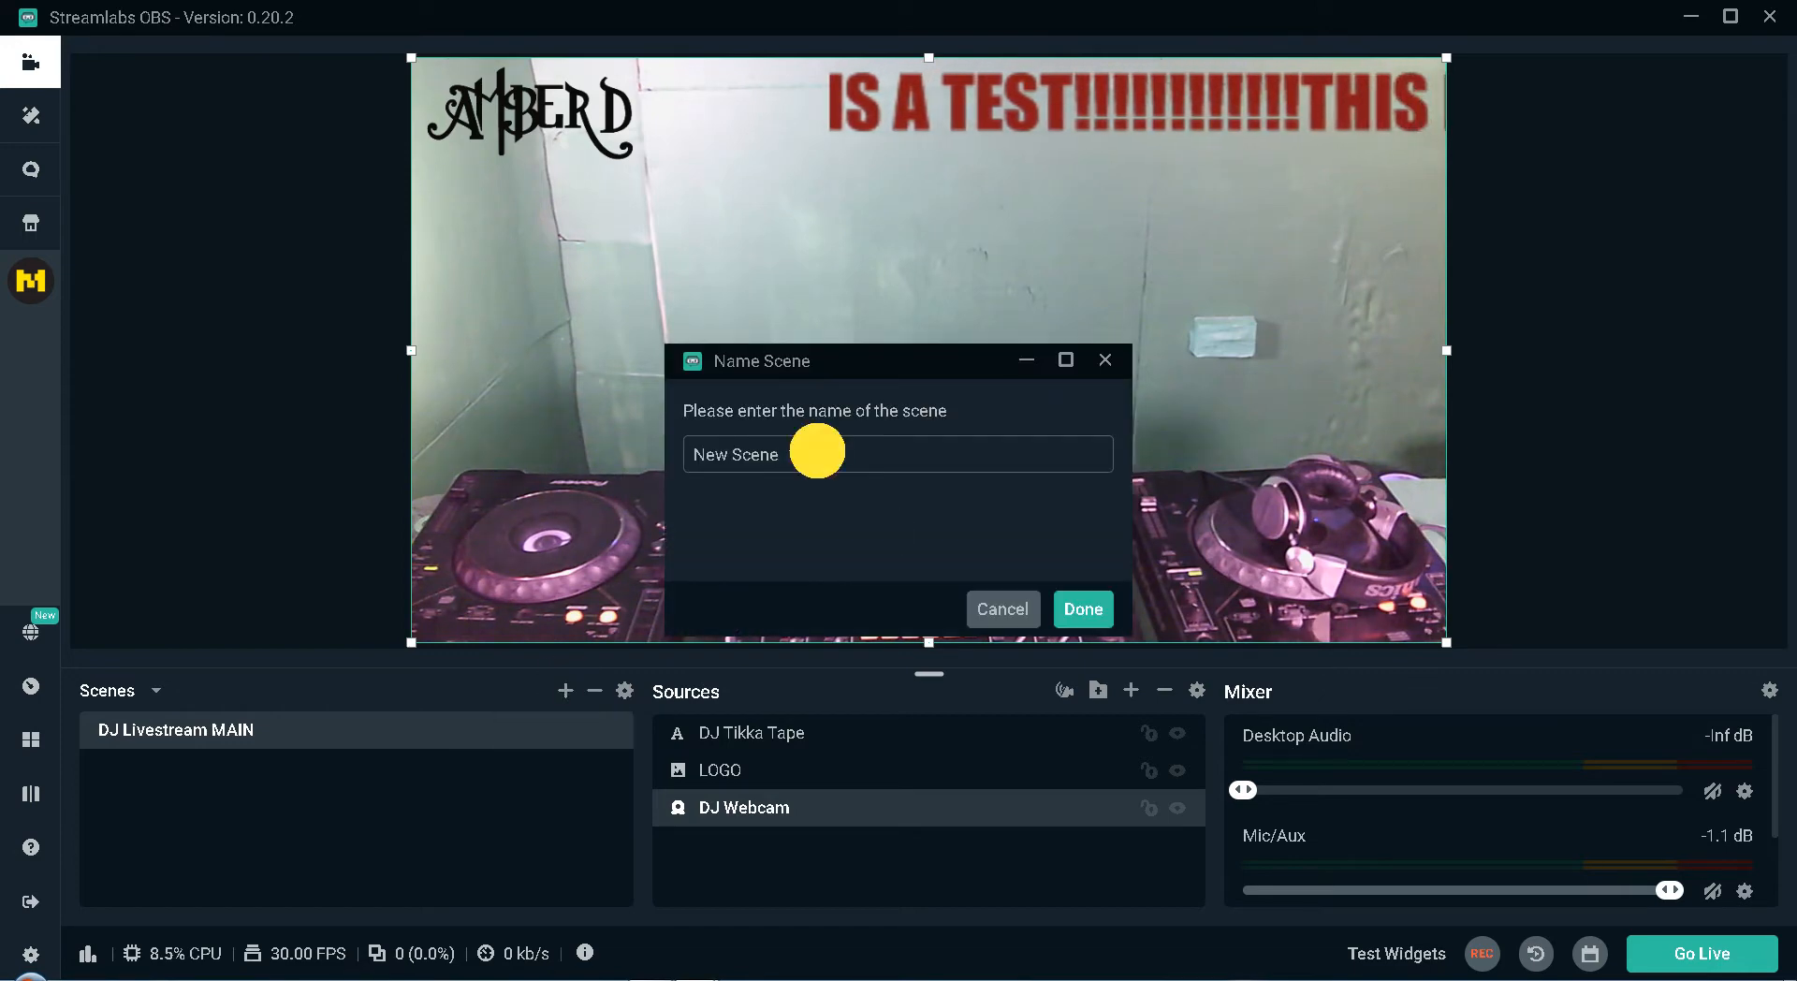
left_click_drag(817, 451, 644, 466)
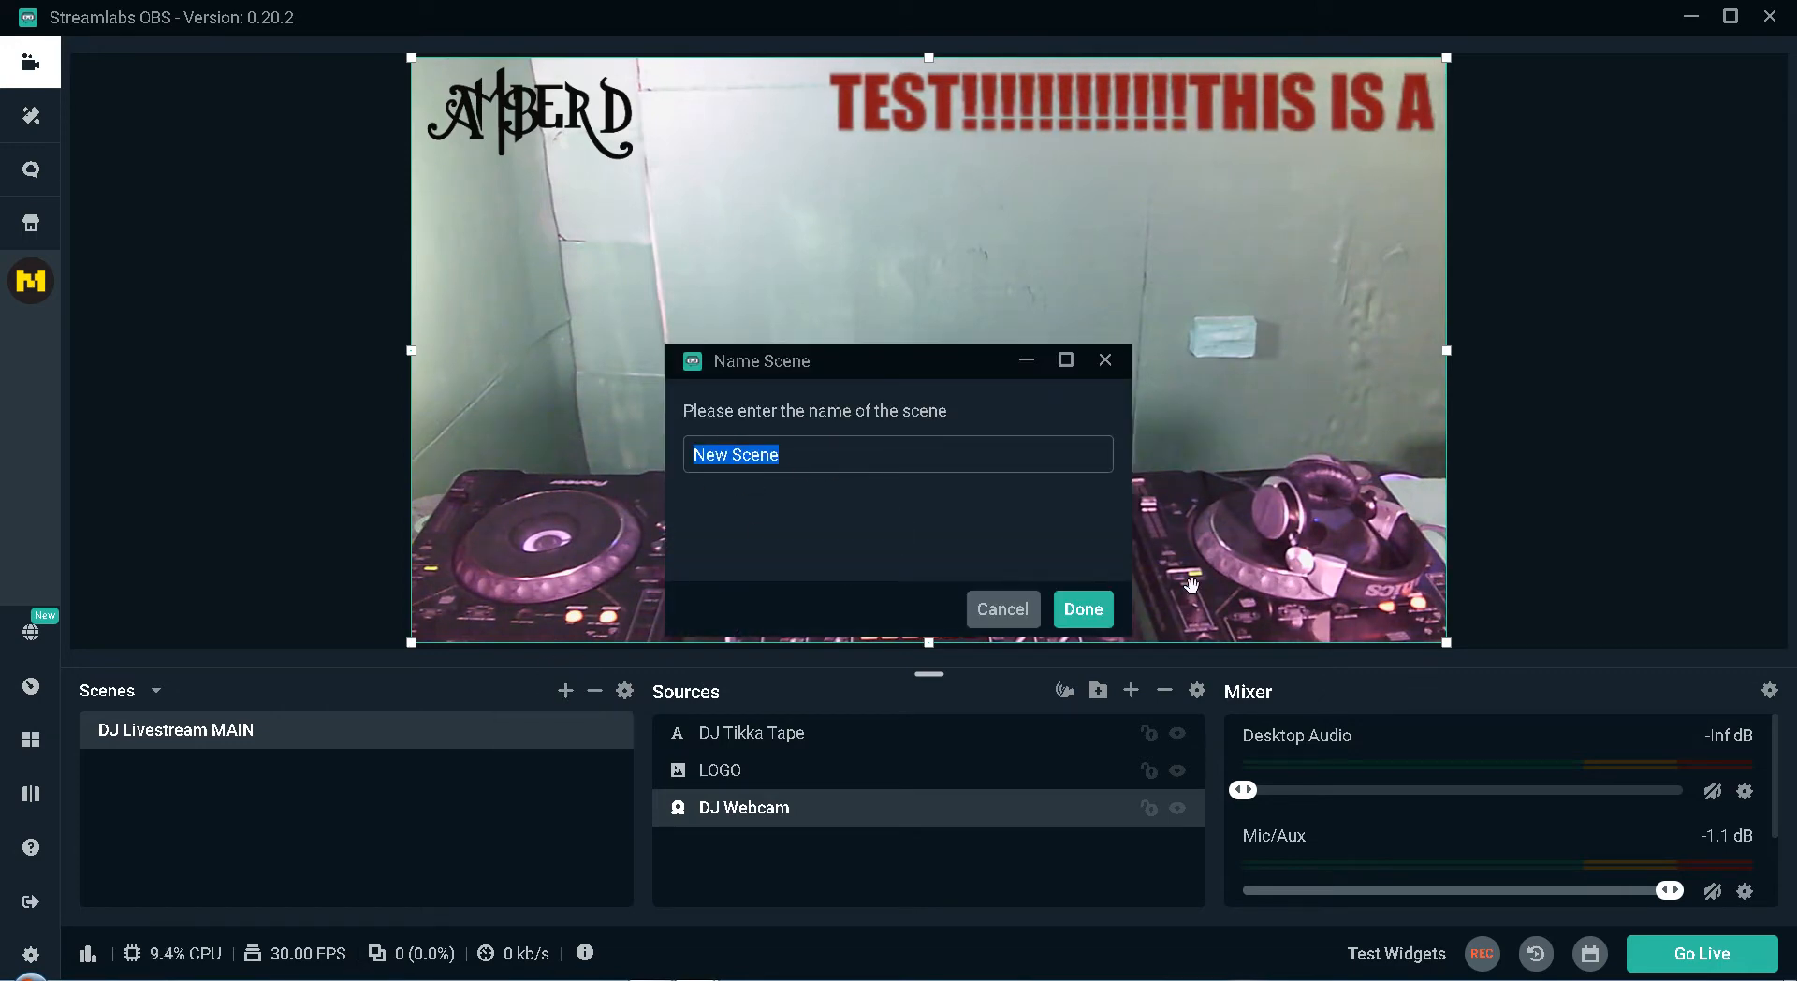
type("DJ Lives")
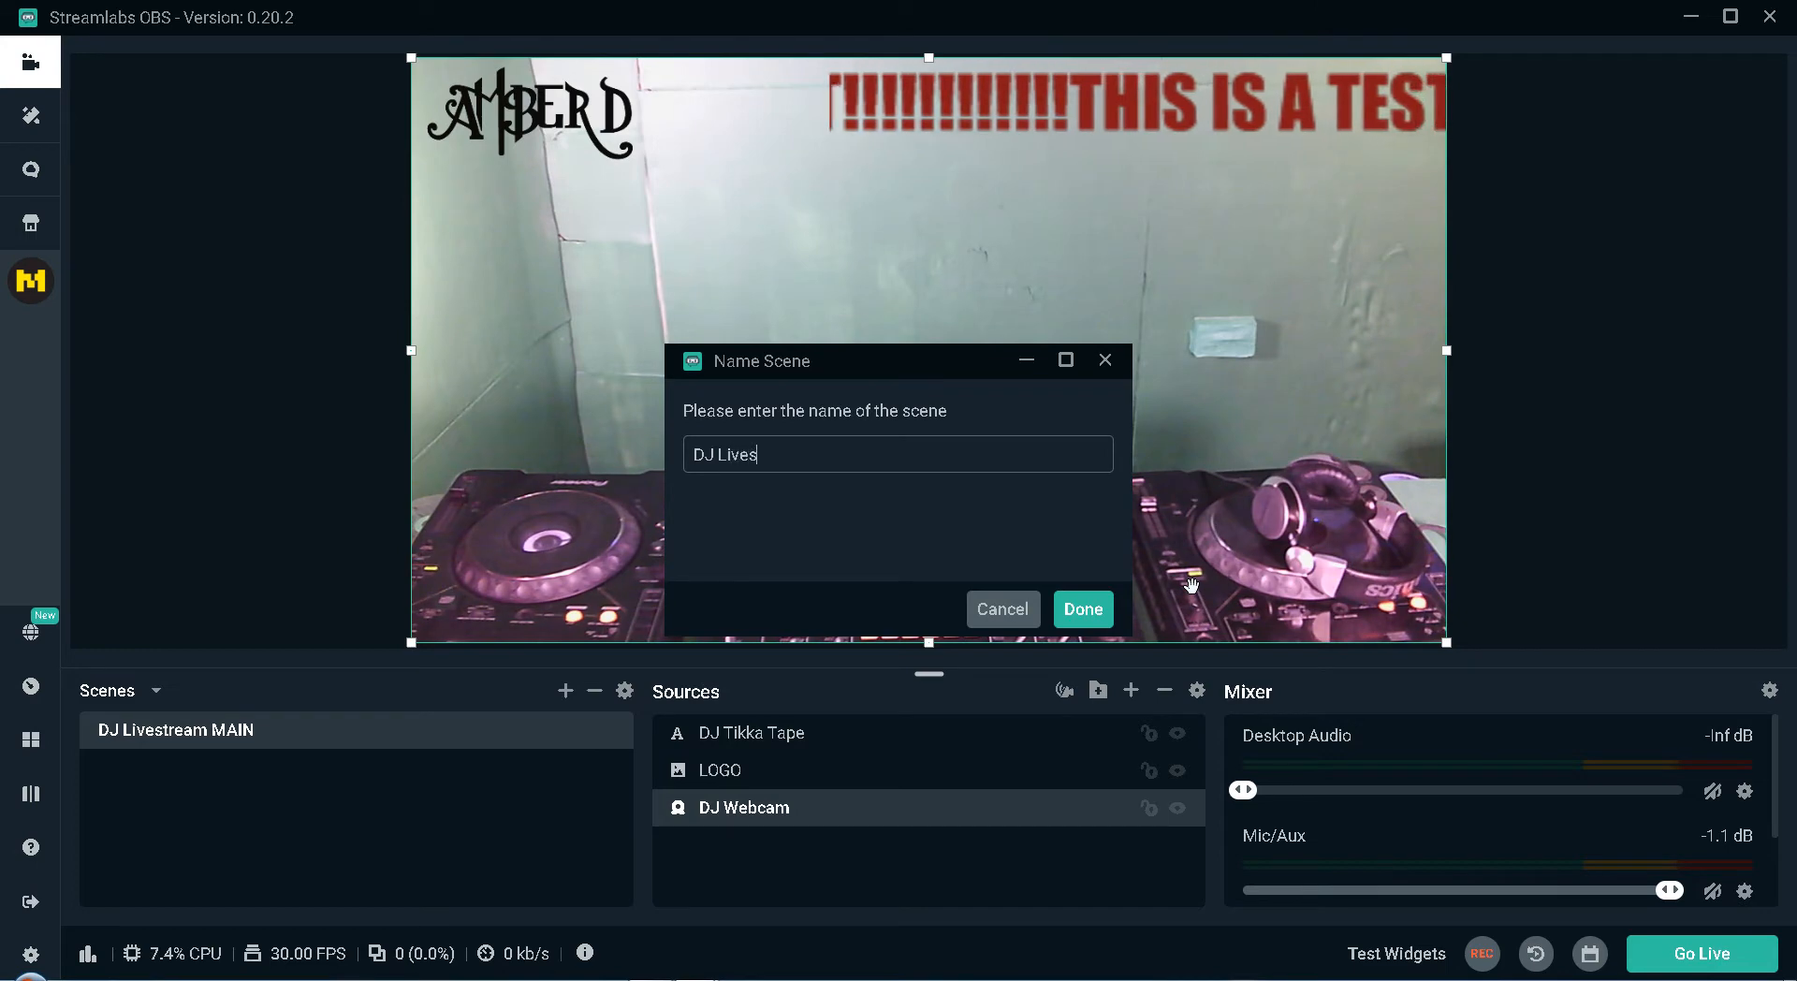
type("tream Vid")
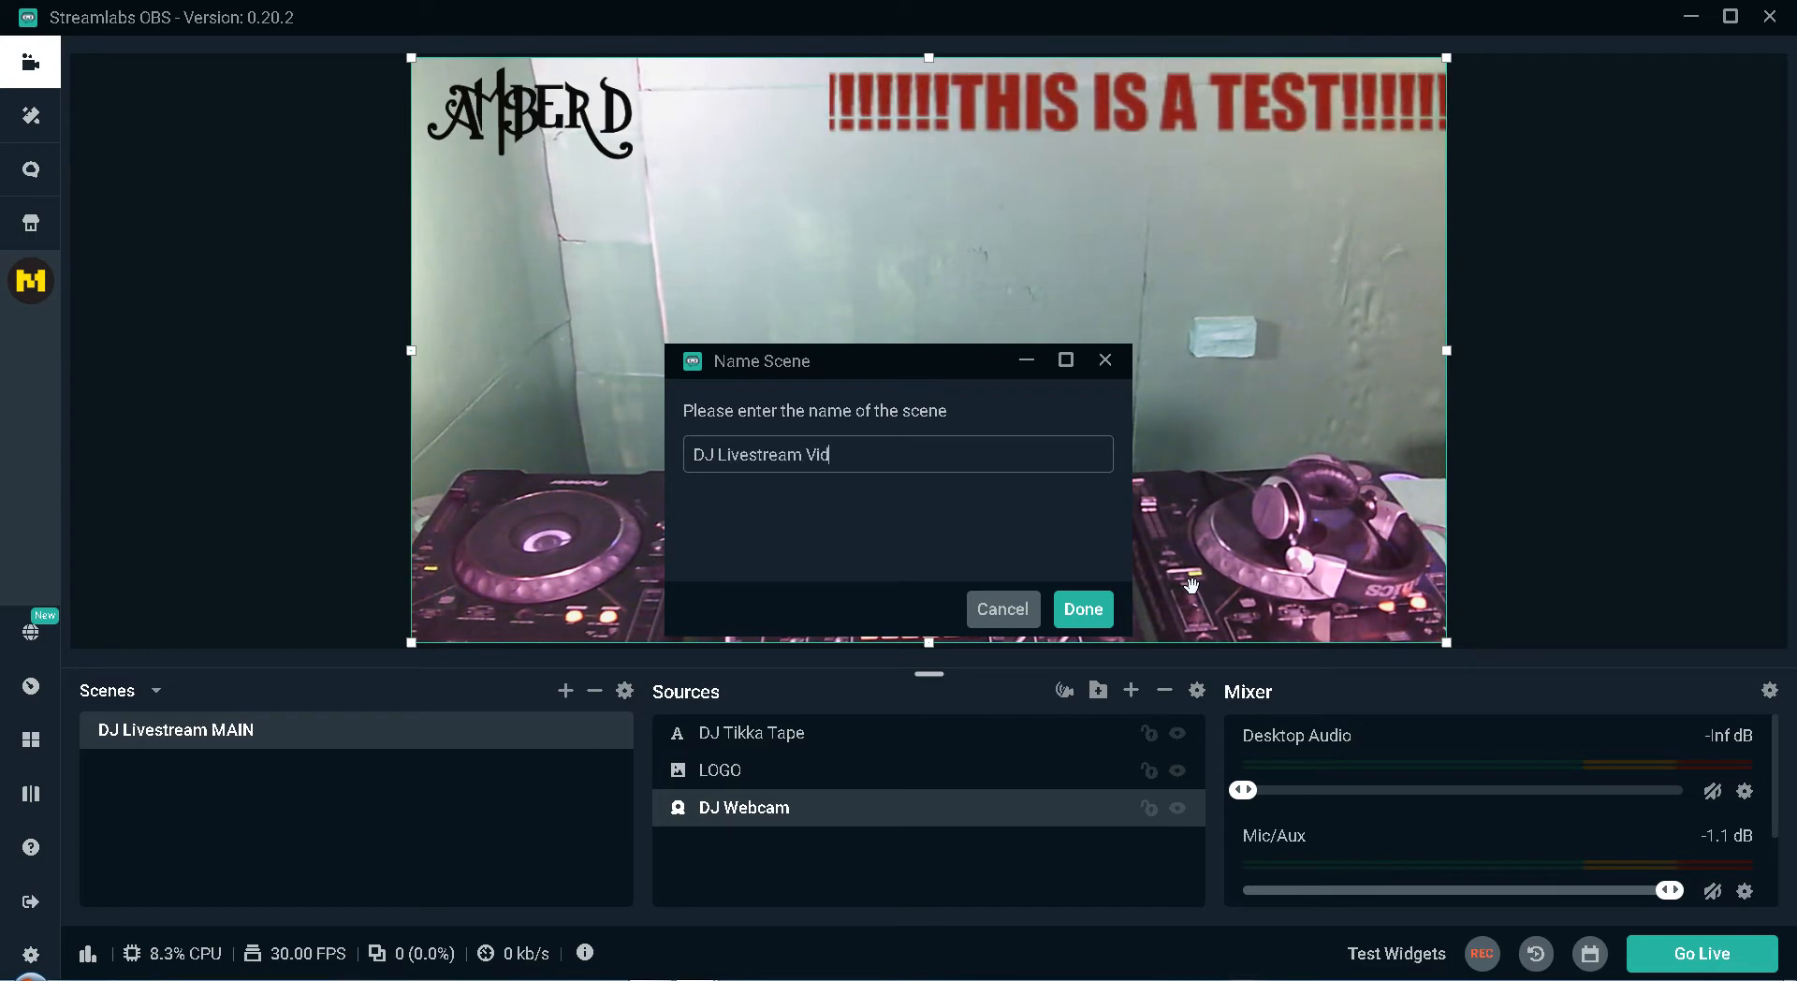
type("eo ONLY")
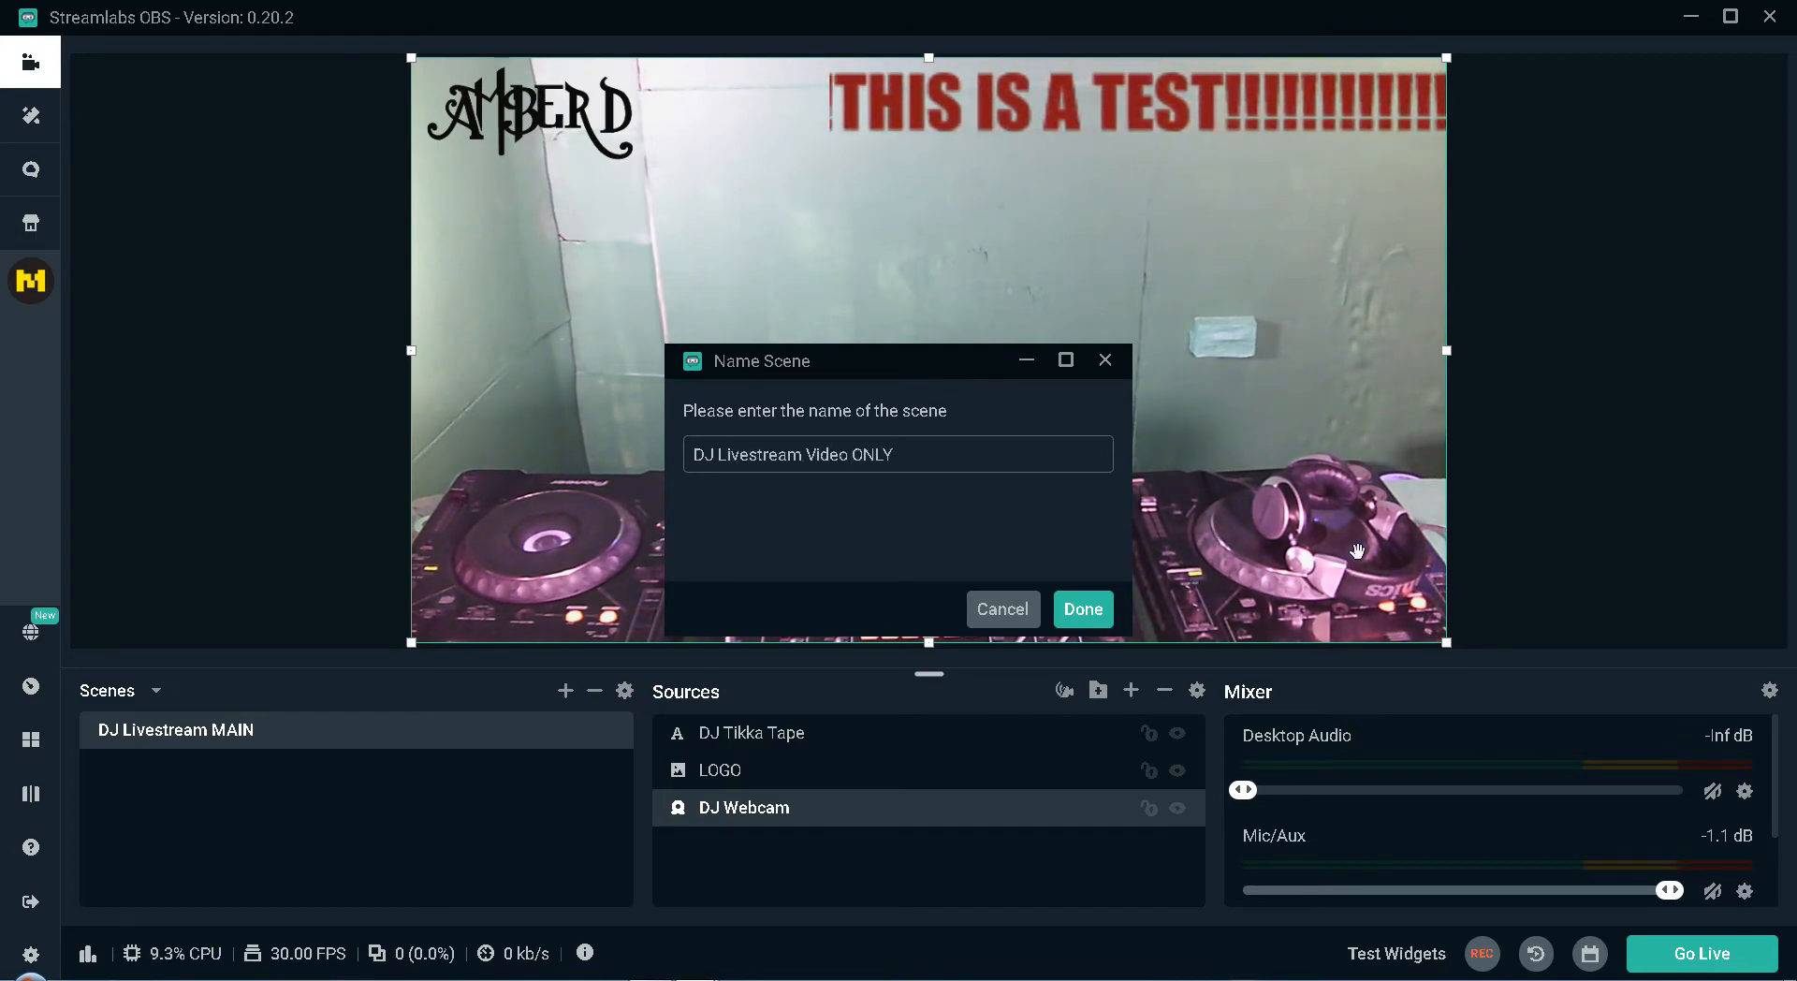
left_click(1077, 607)
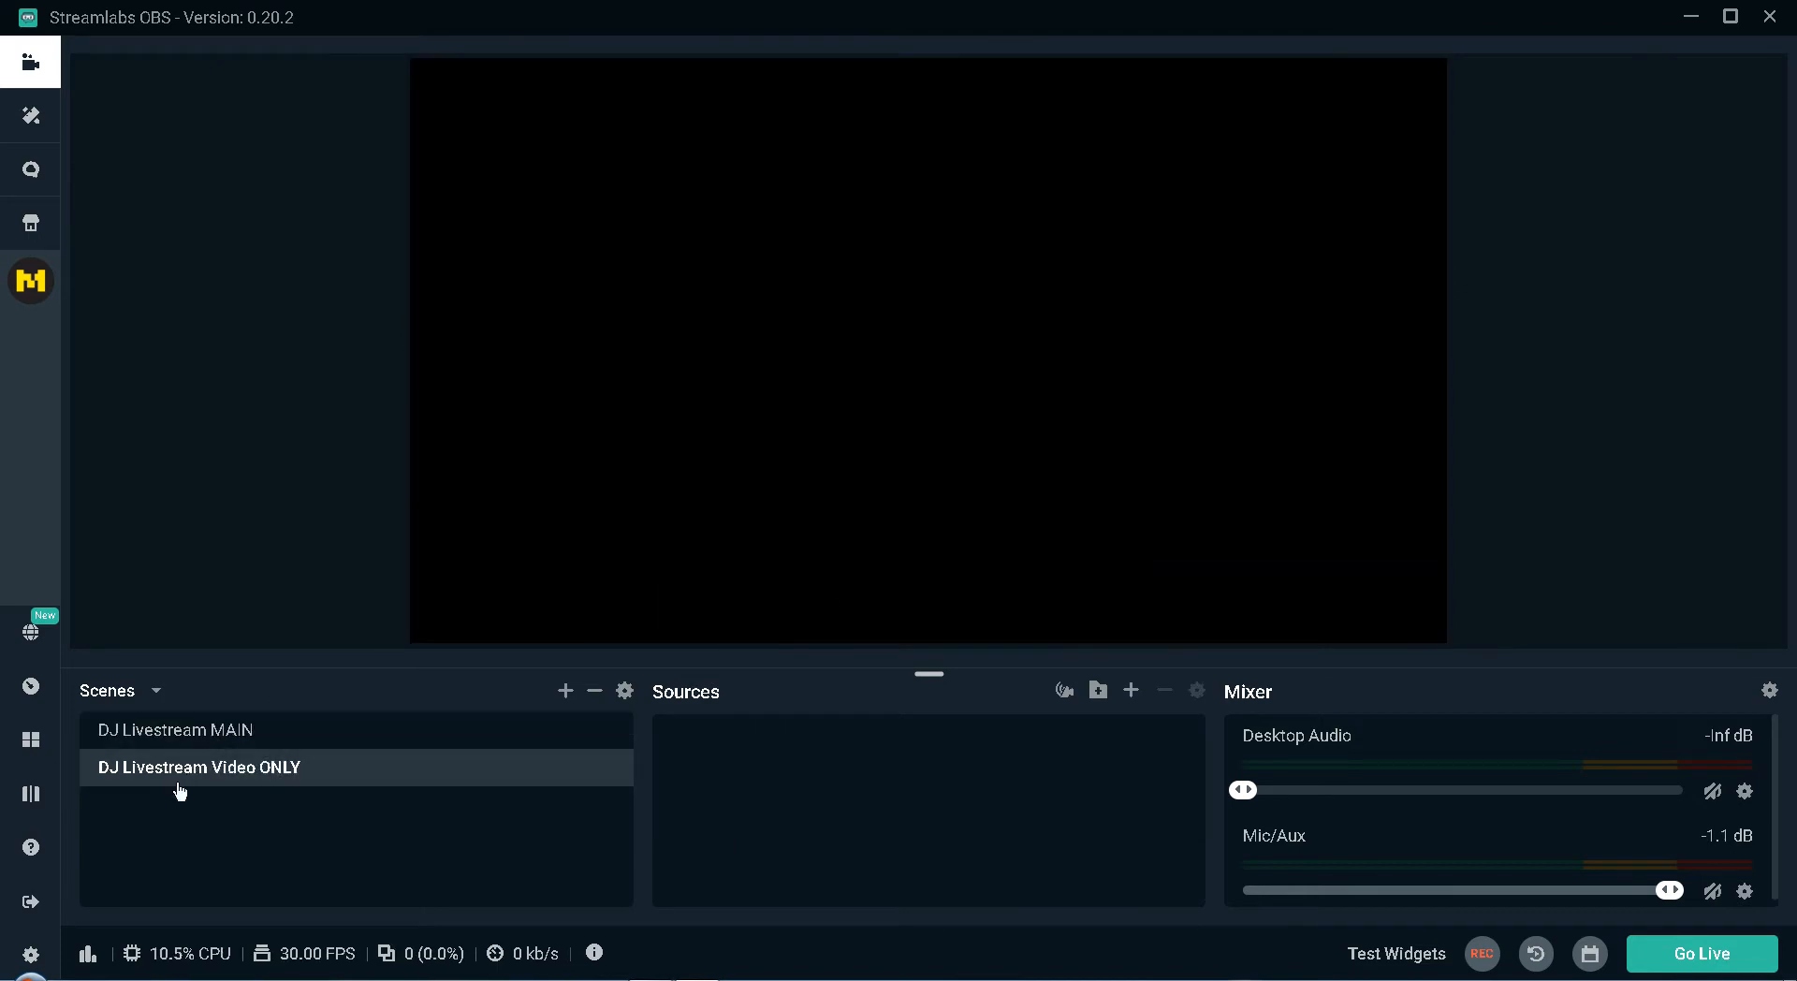
Add an Audio Input Capture source named "MIXER AUDIO" to the DJ Livestream Video ONLY scene.
left_click(795, 791)
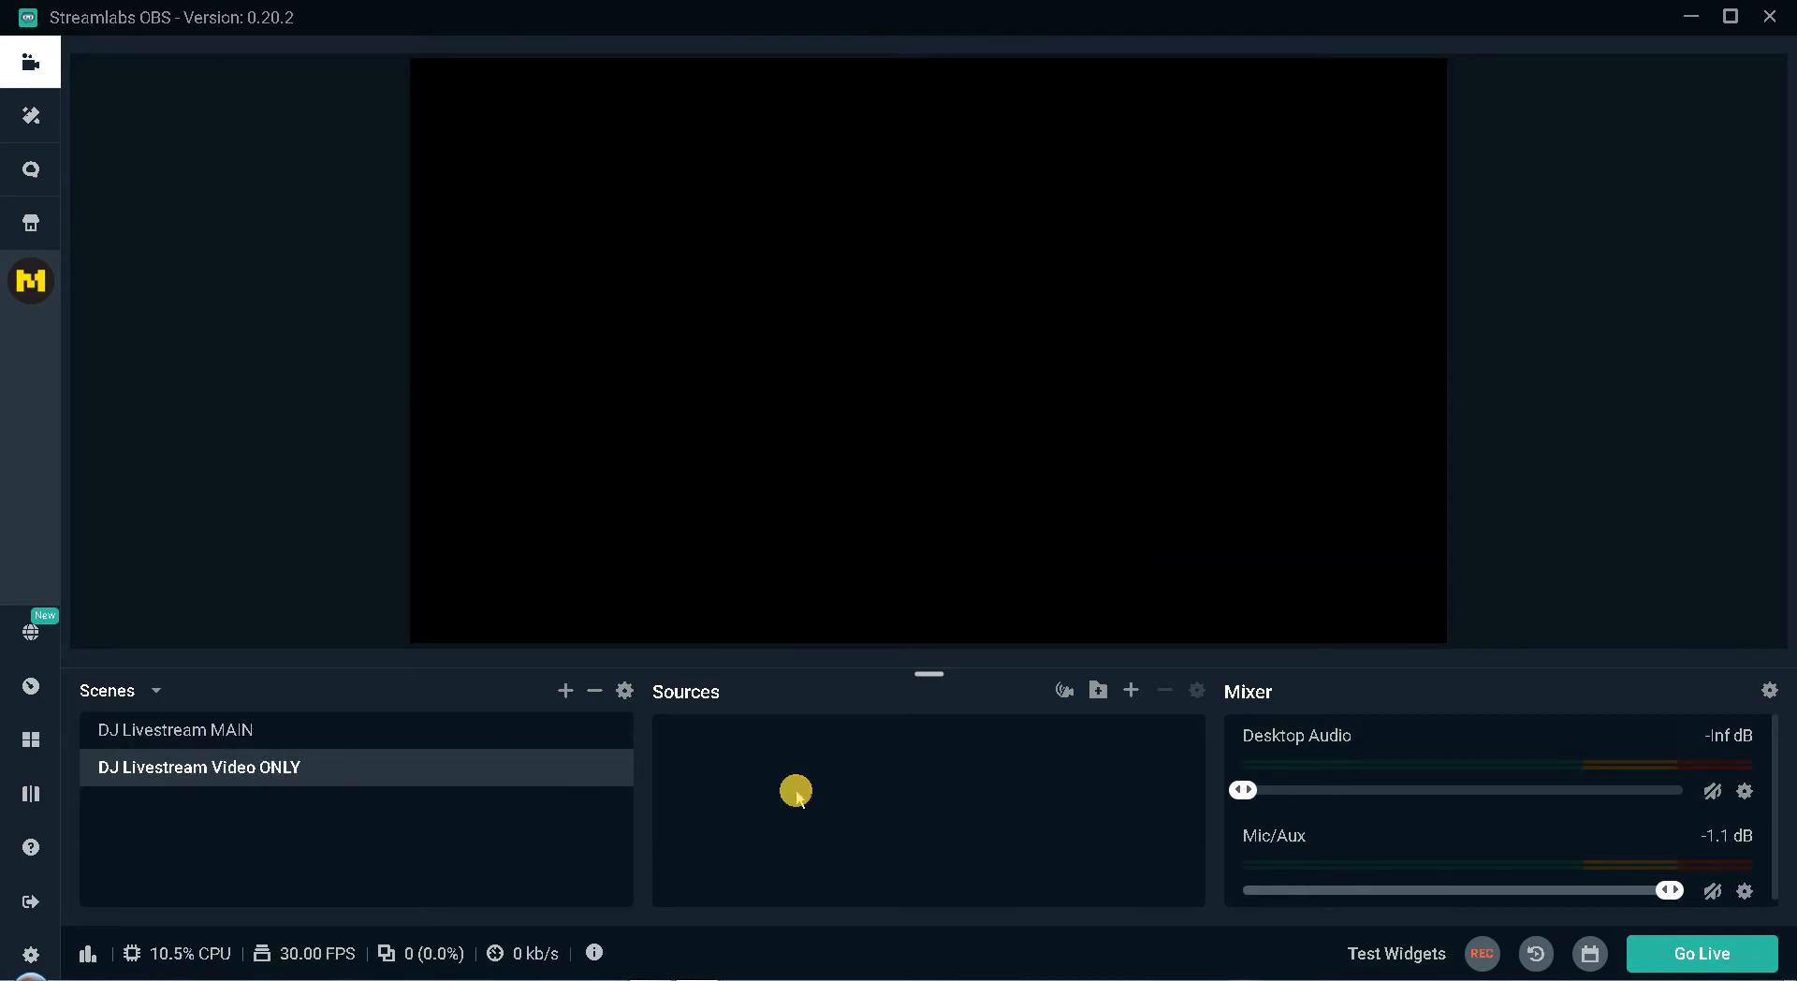
left_click(1134, 690)
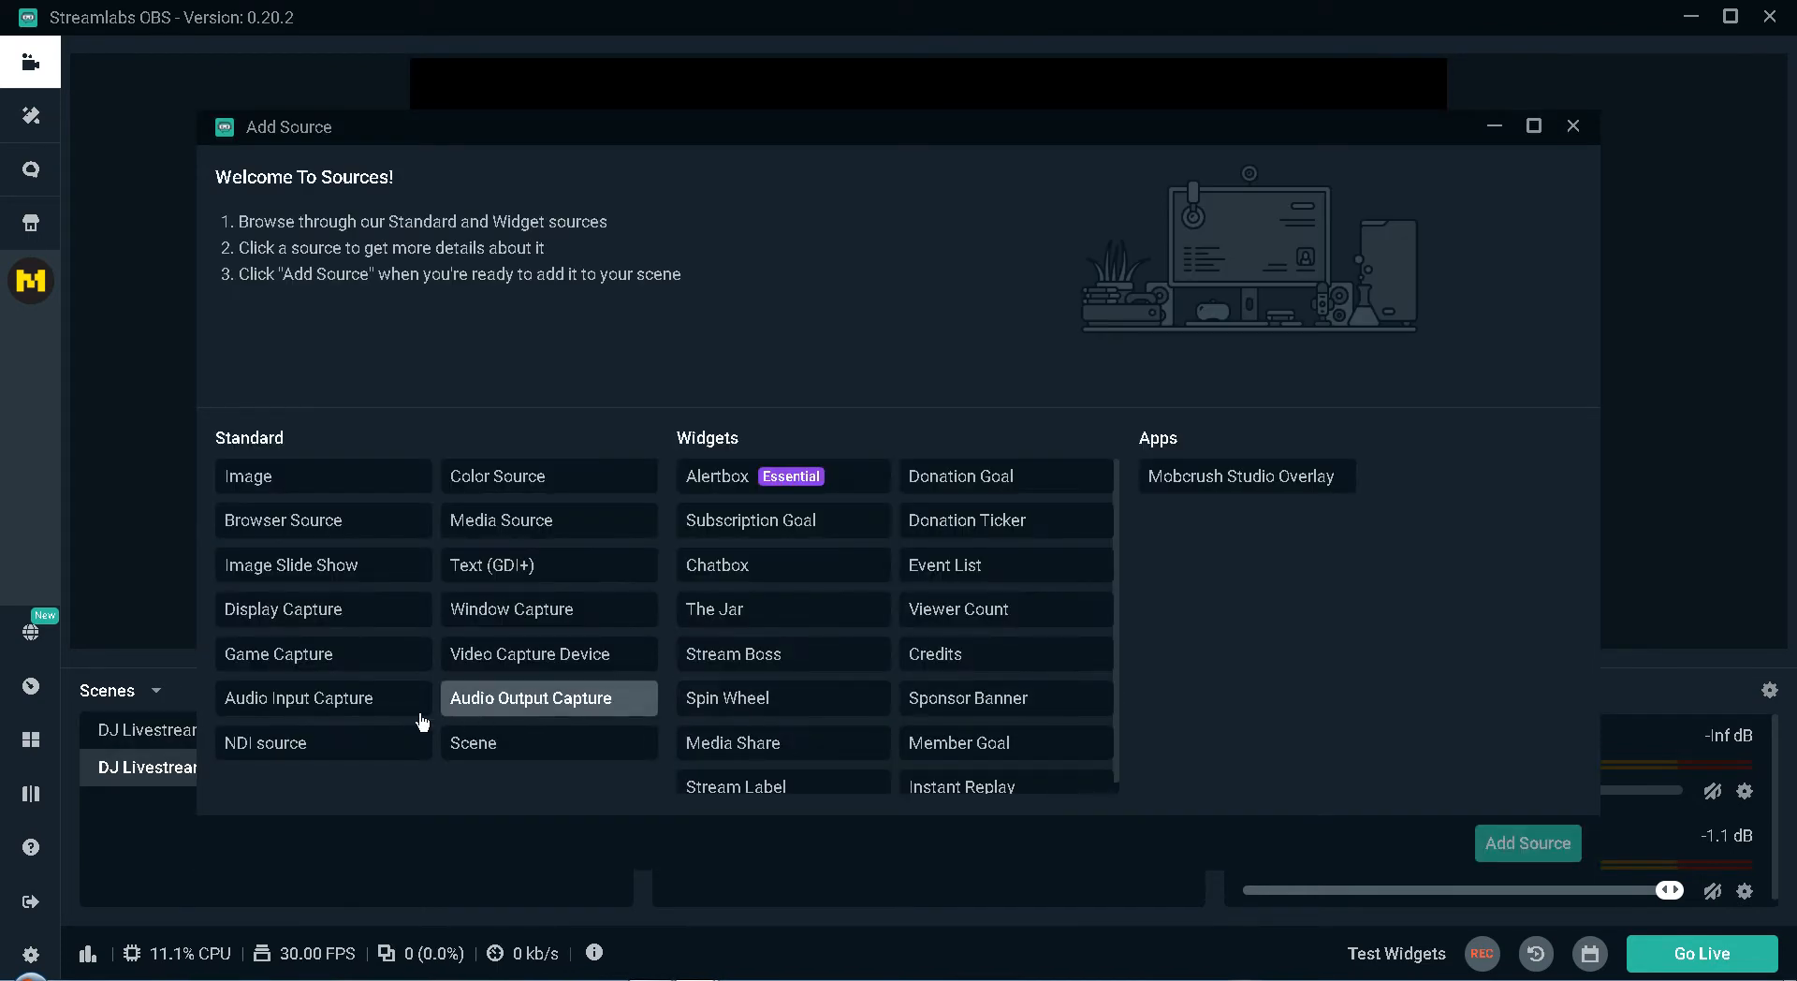
left_click(279, 704)
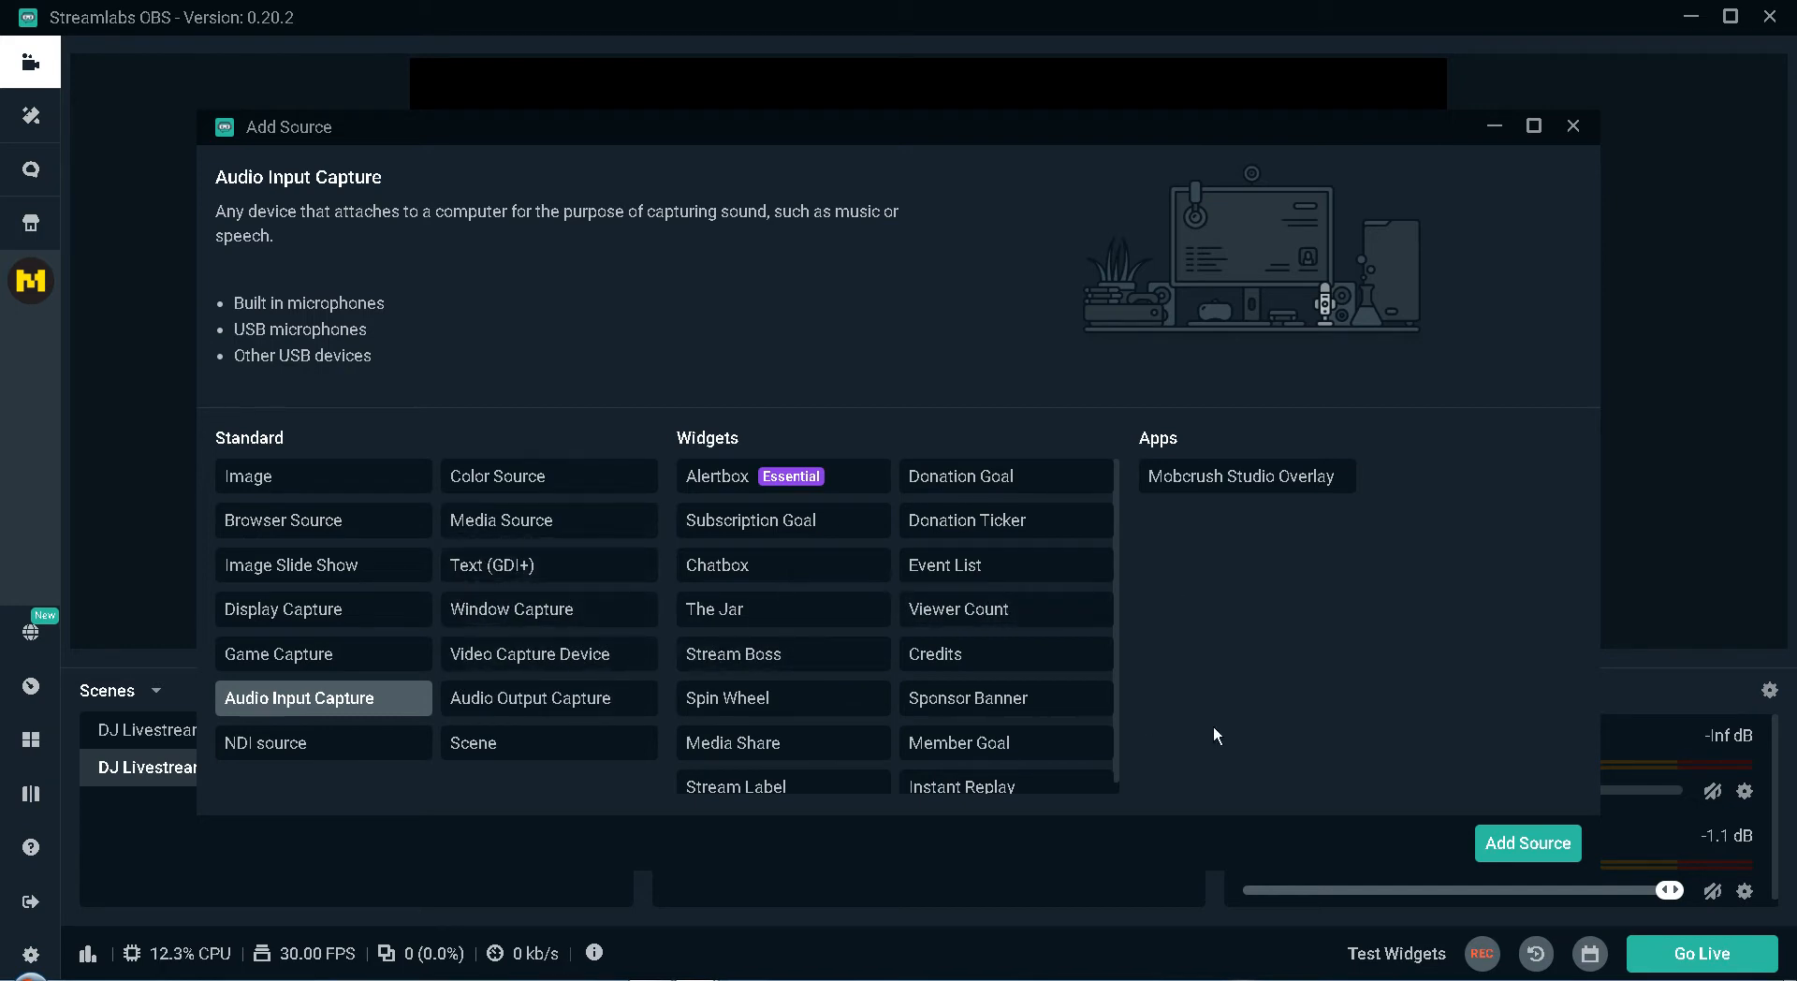
left_click(1524, 845)
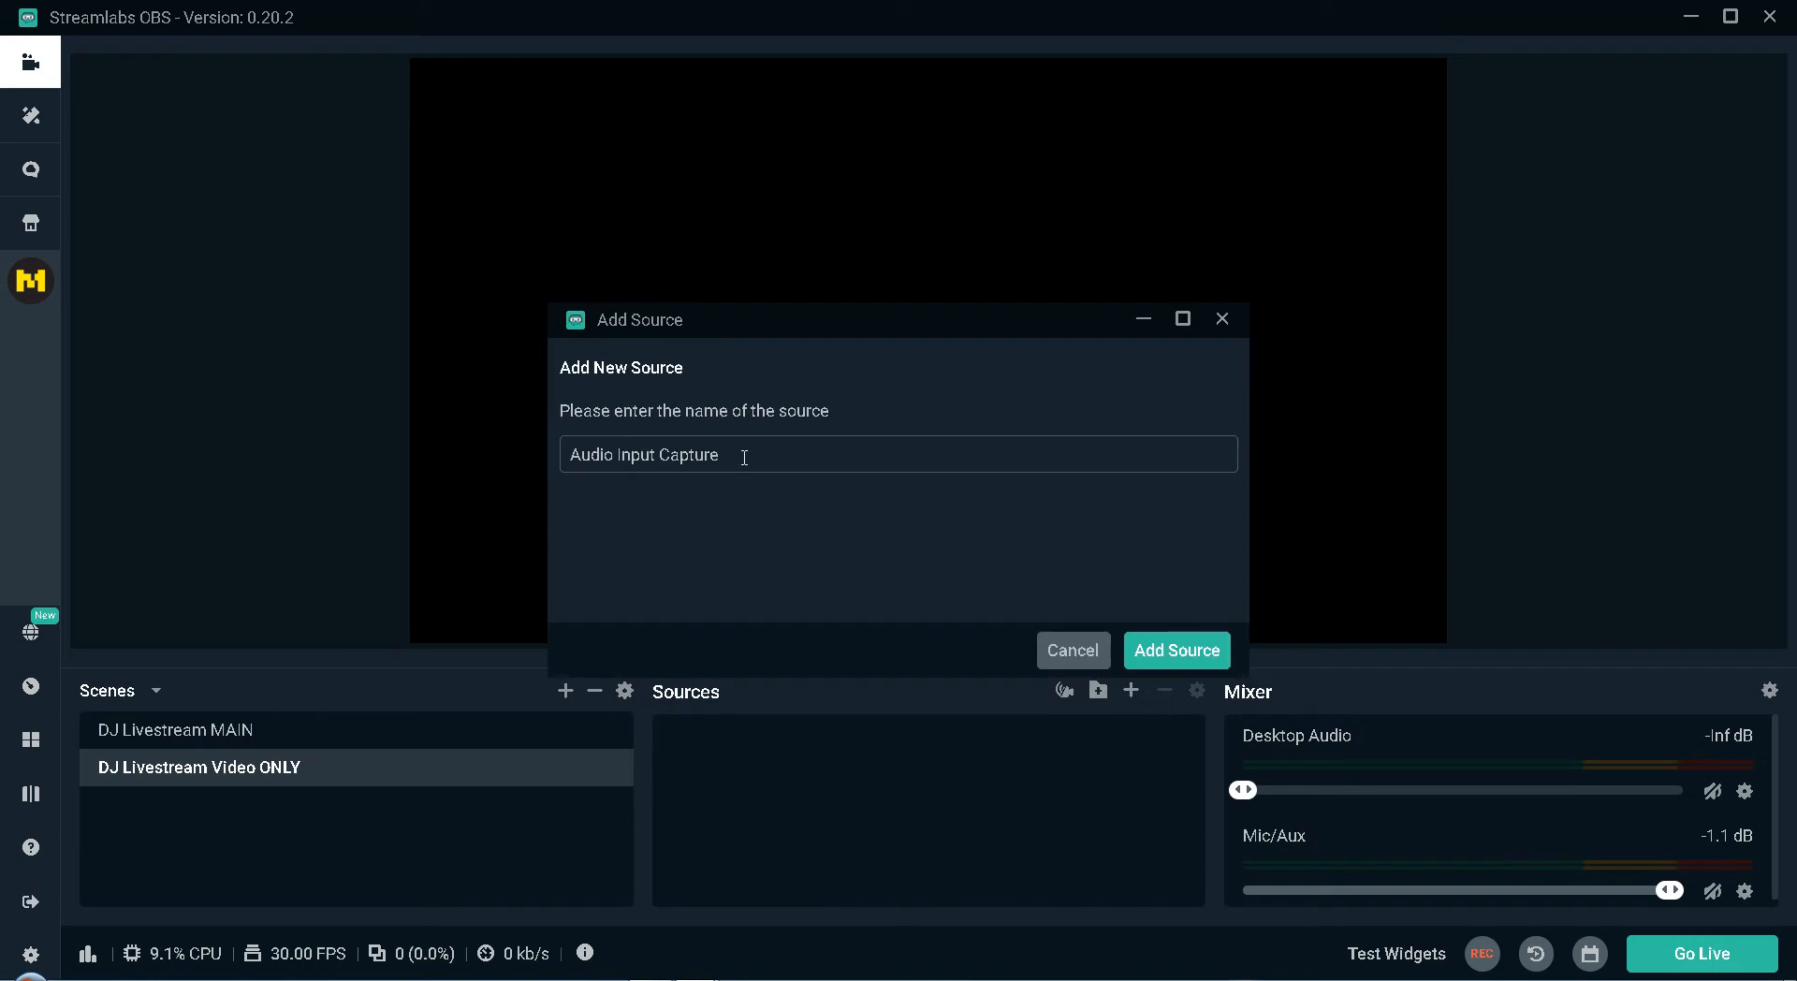
left_click_drag(744, 457, 404, 429)
type("MIXER AUDIO")
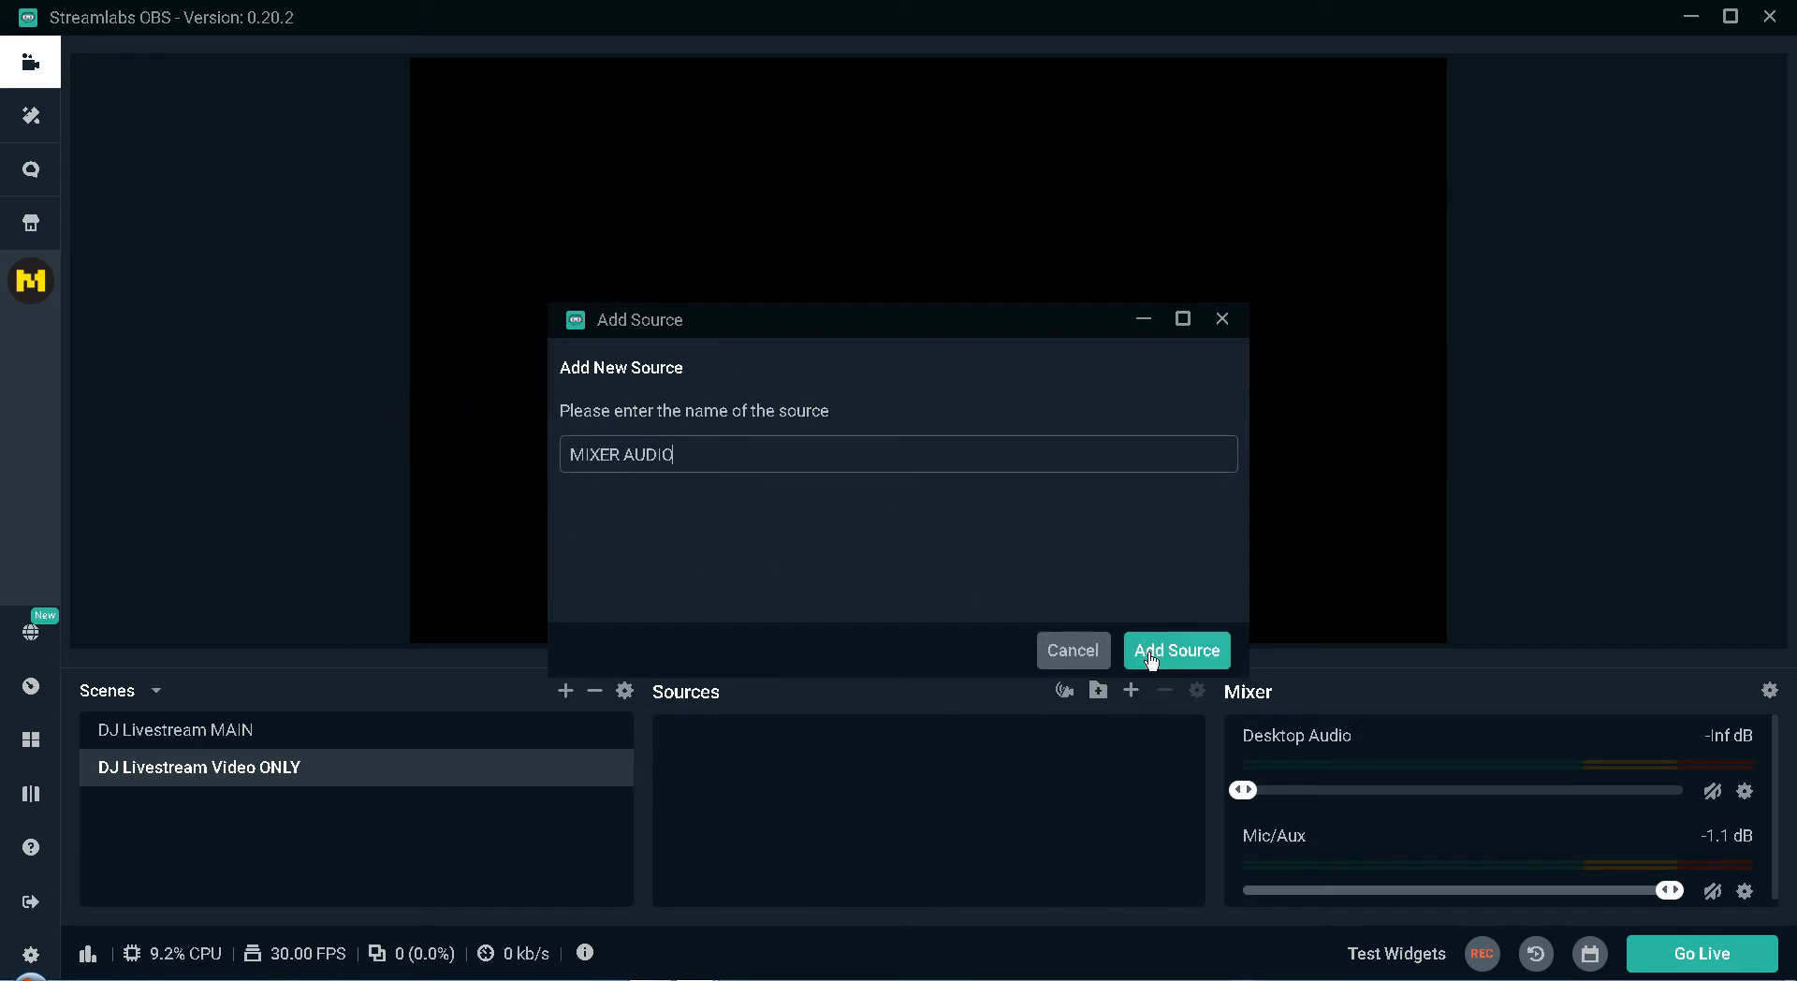
left_click(1172, 651)
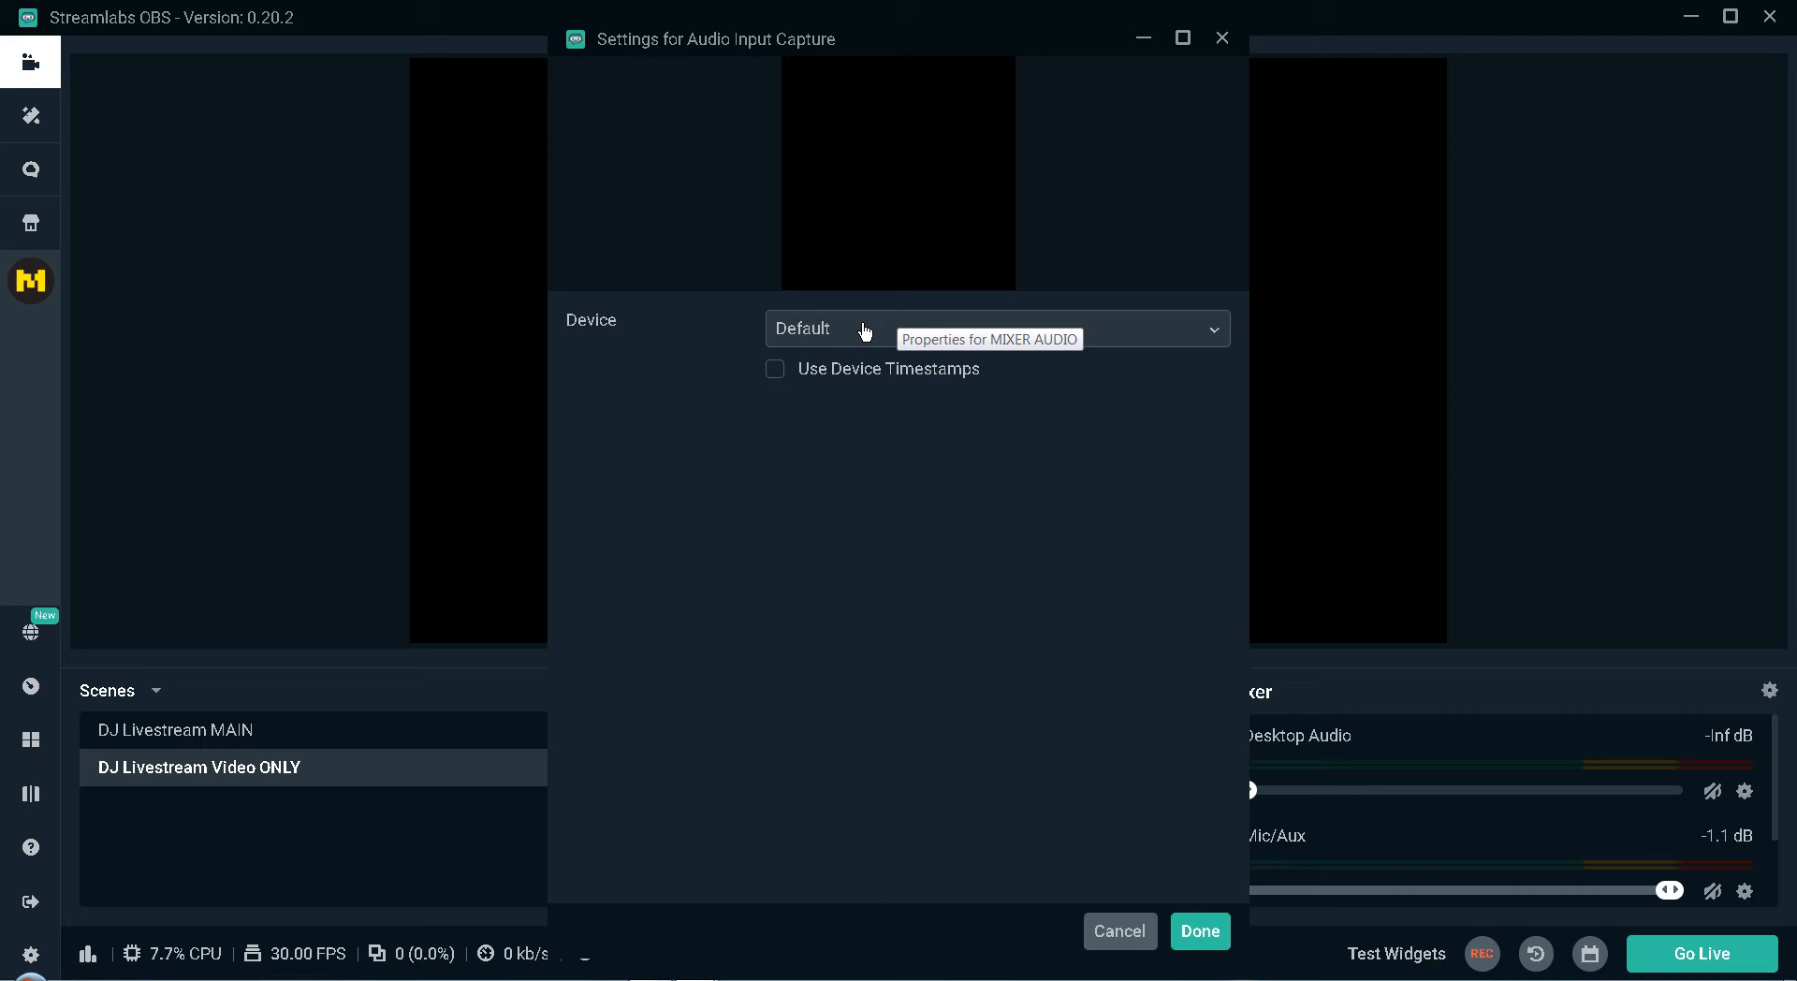
Set the MIXER AUDIO capture device to Line (2- DJM-2000) and dismiss the CCleaner alert.
left_click(848, 329)
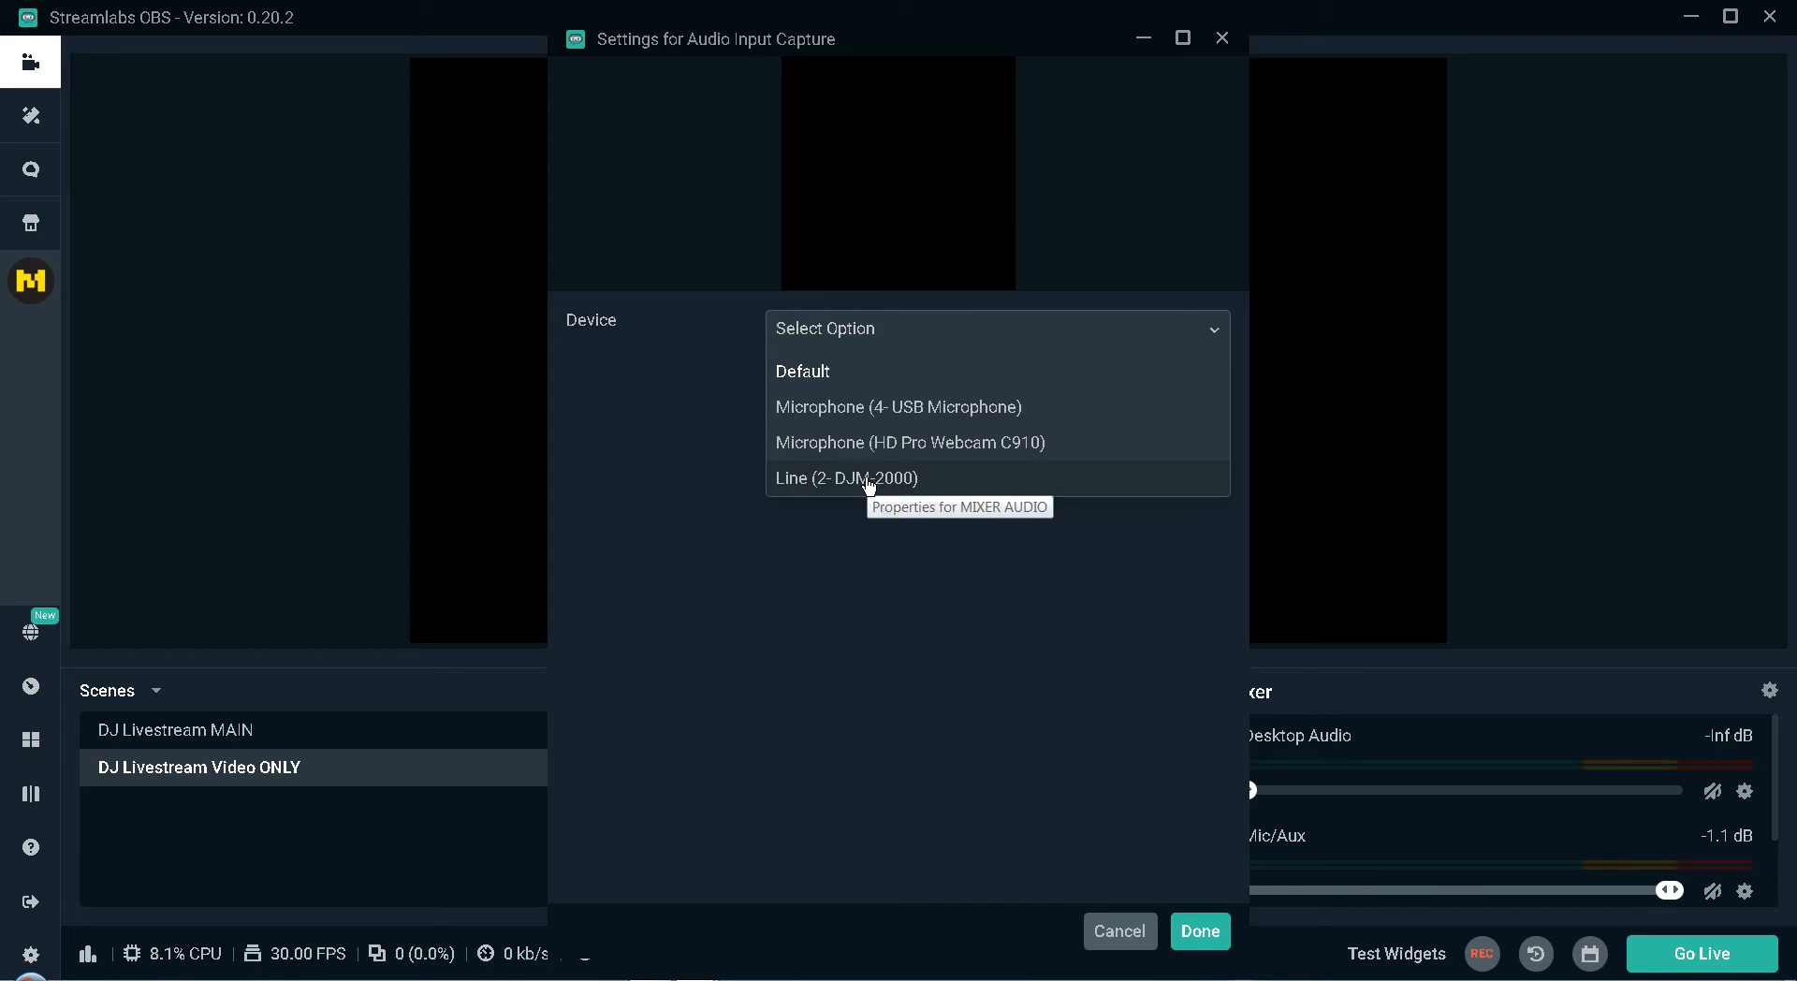
left_click(868, 479)
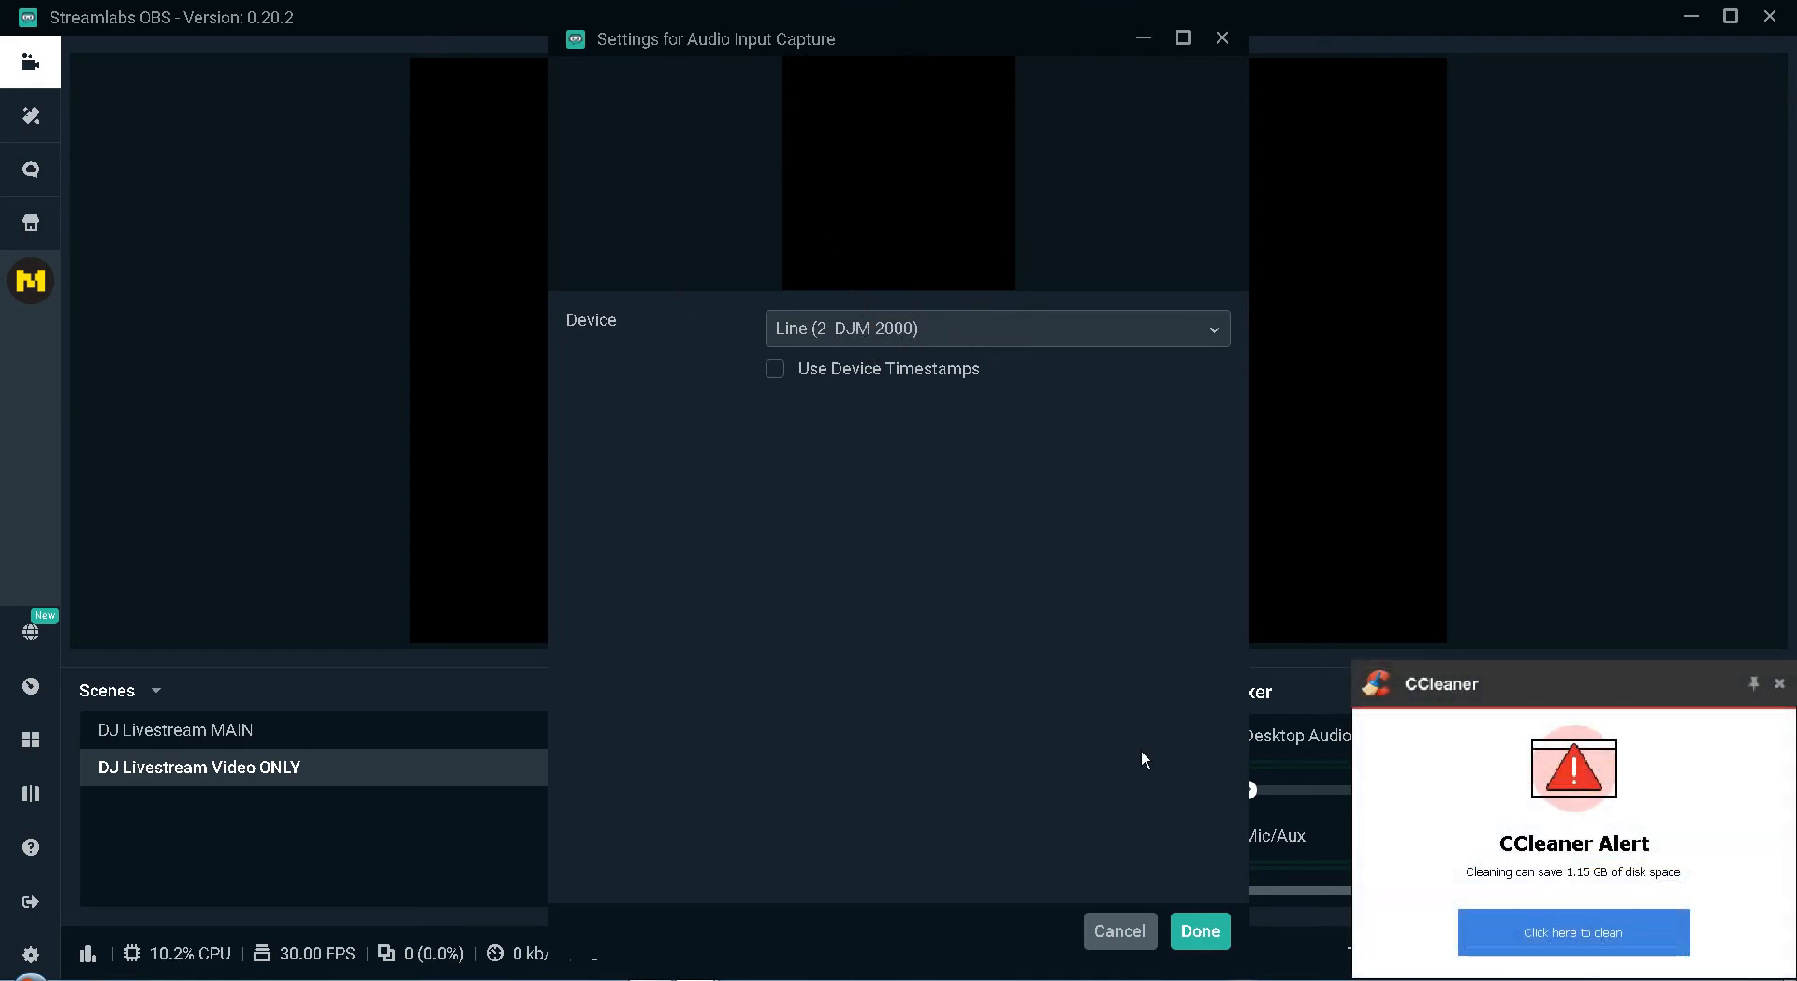
left_click(1217, 932)
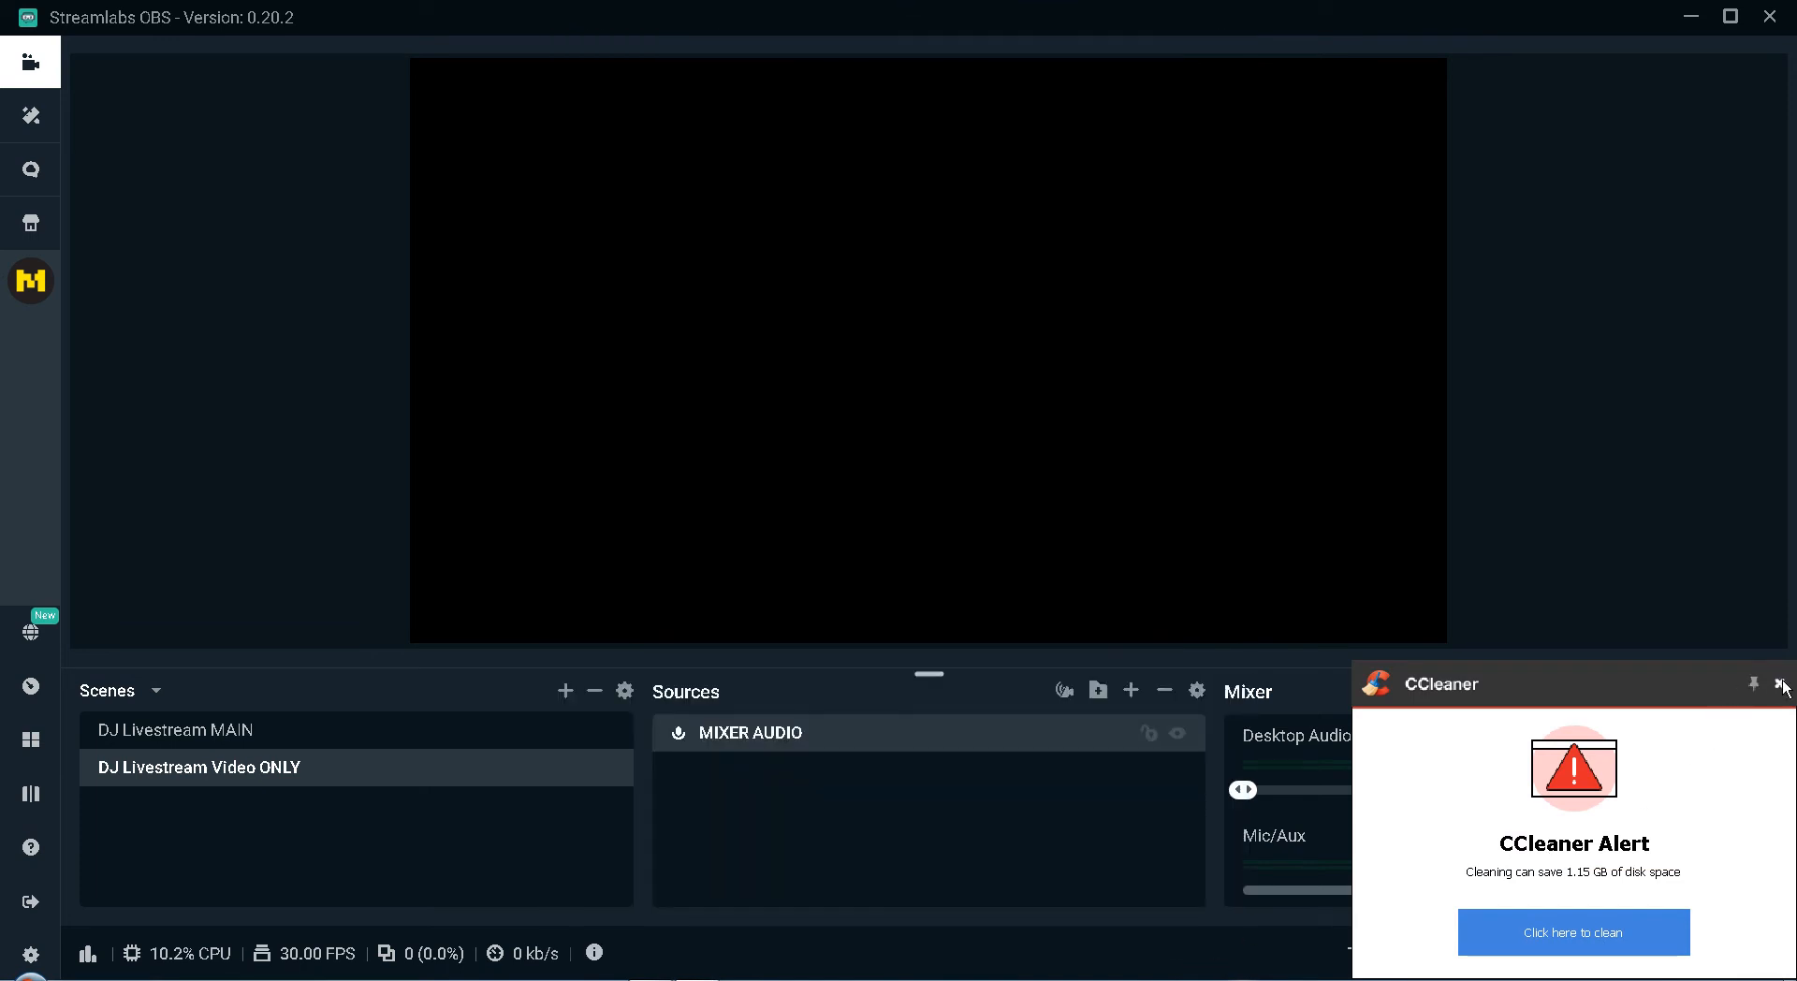
left_click(1779, 683)
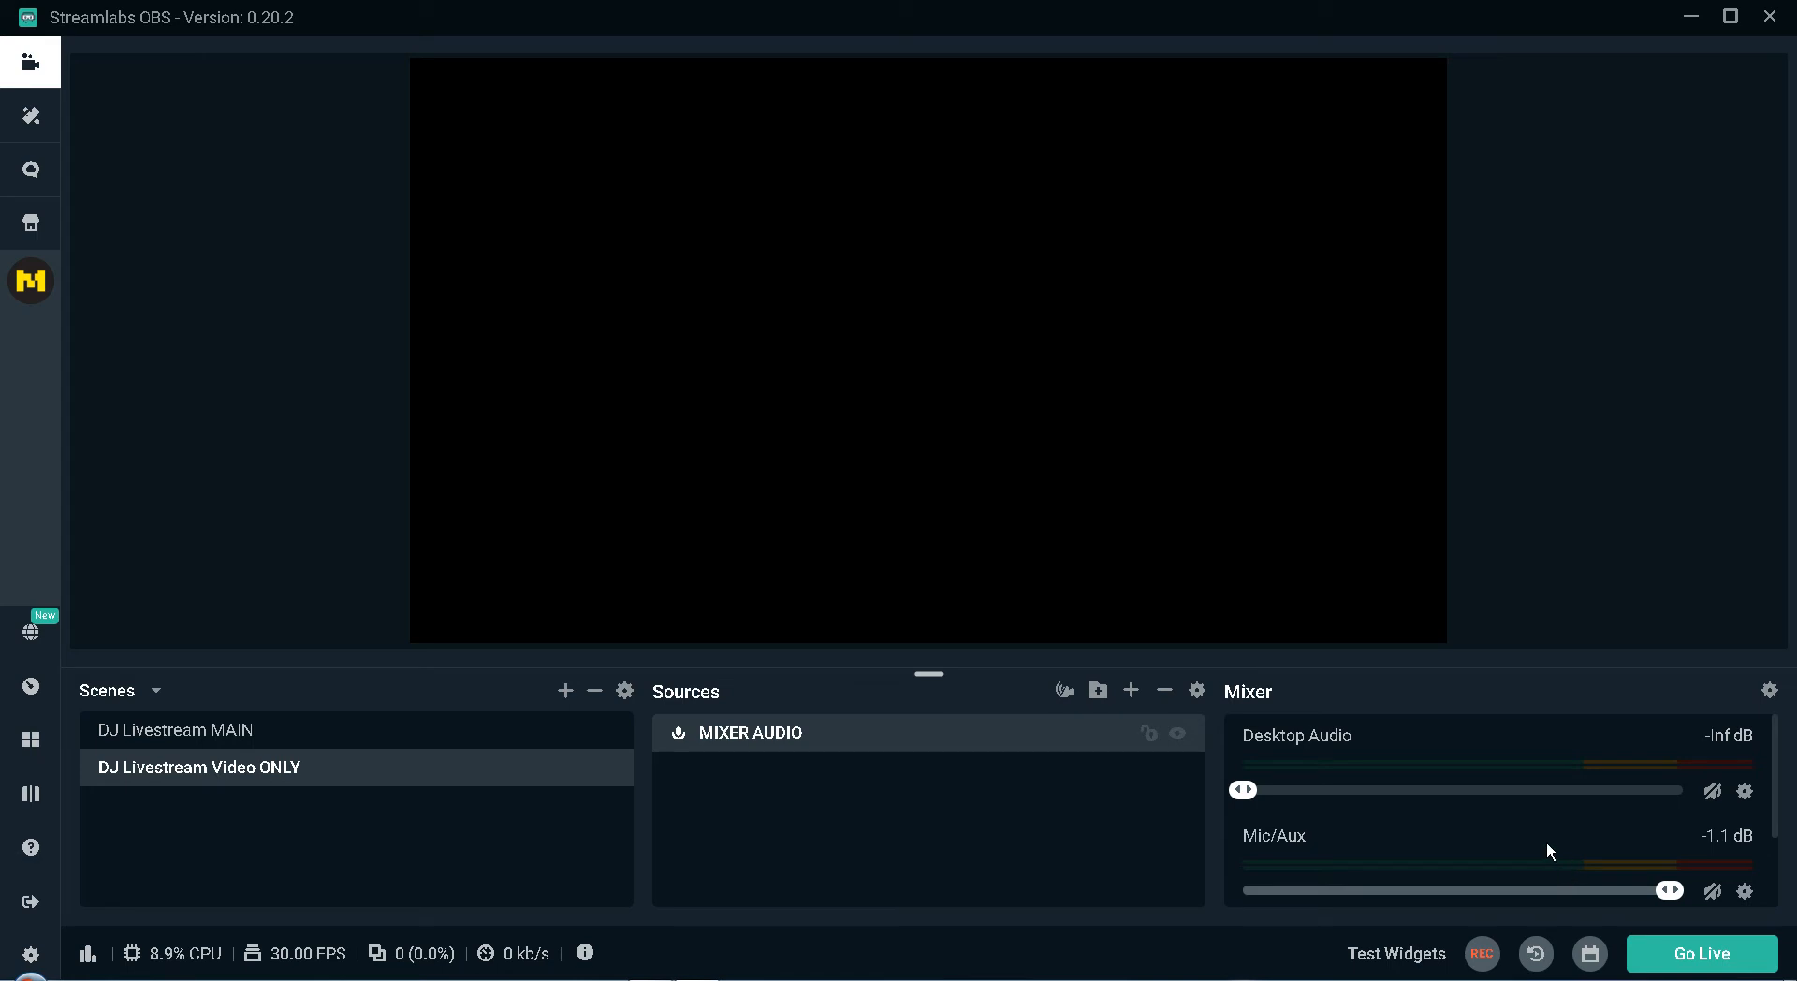
scroll(1546, 841, "down", 2)
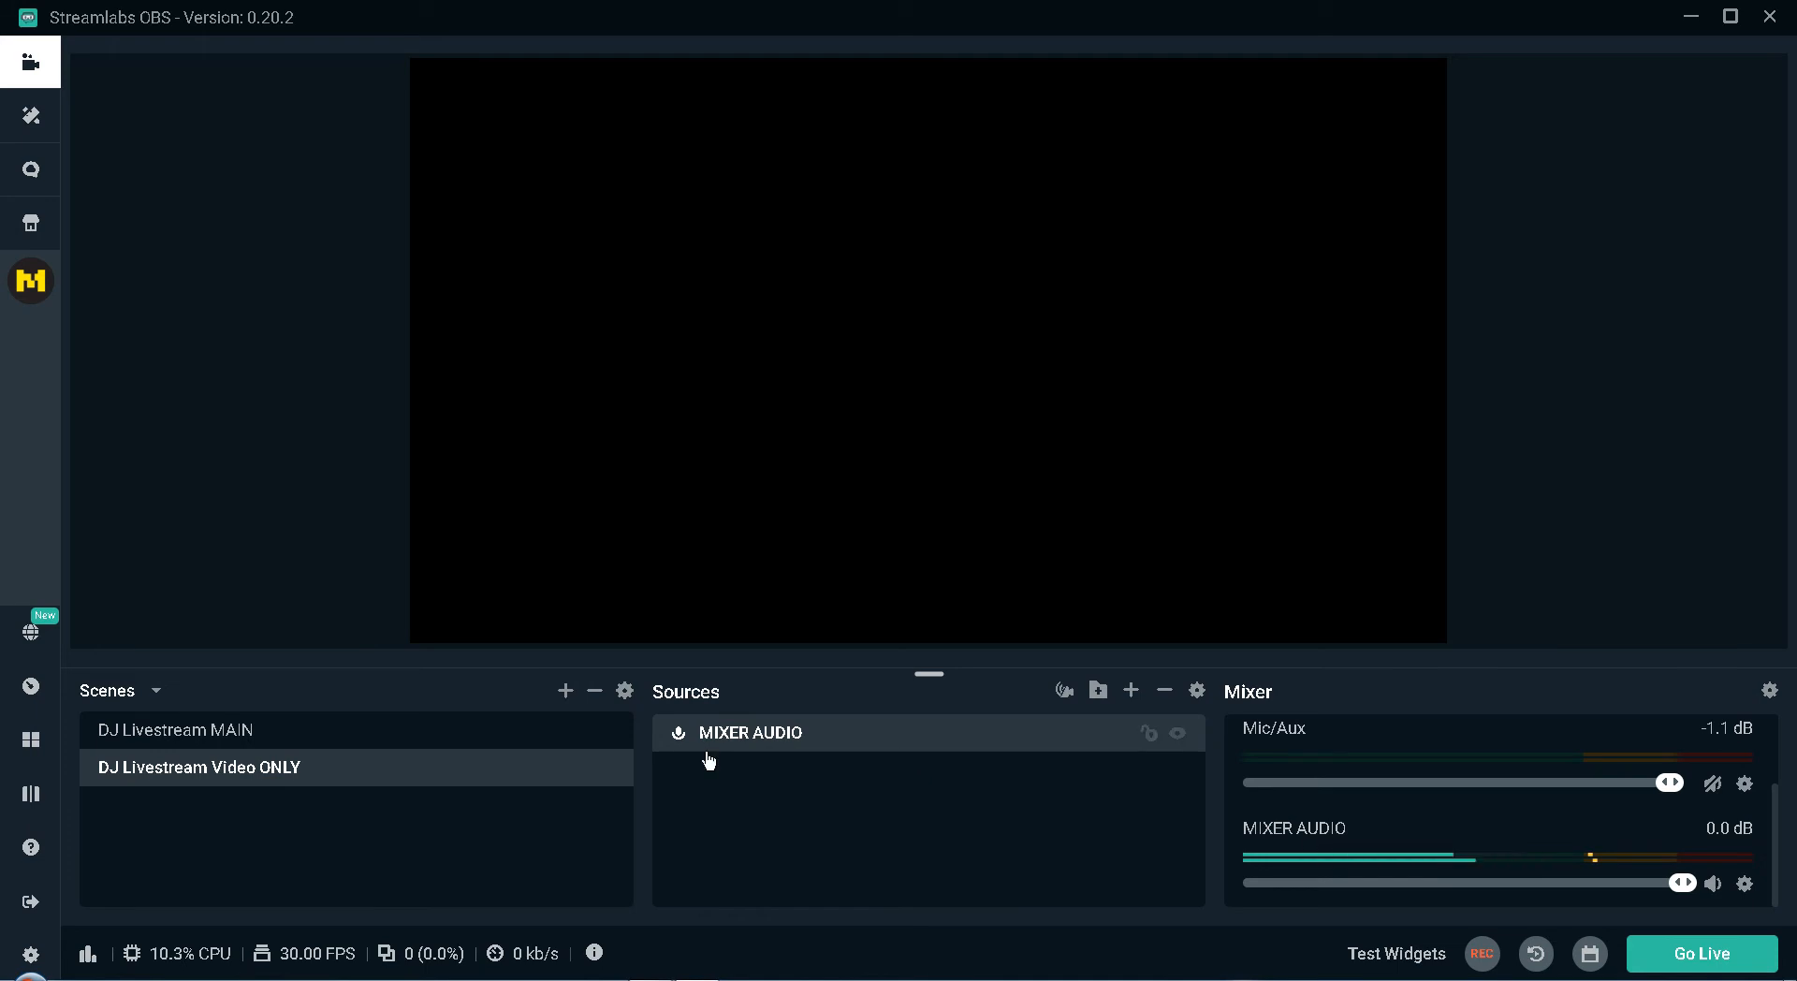
Add a Media Source named "DJ Video" to the DJ Livestream Video ONLY scene.
left_click(1130, 689)
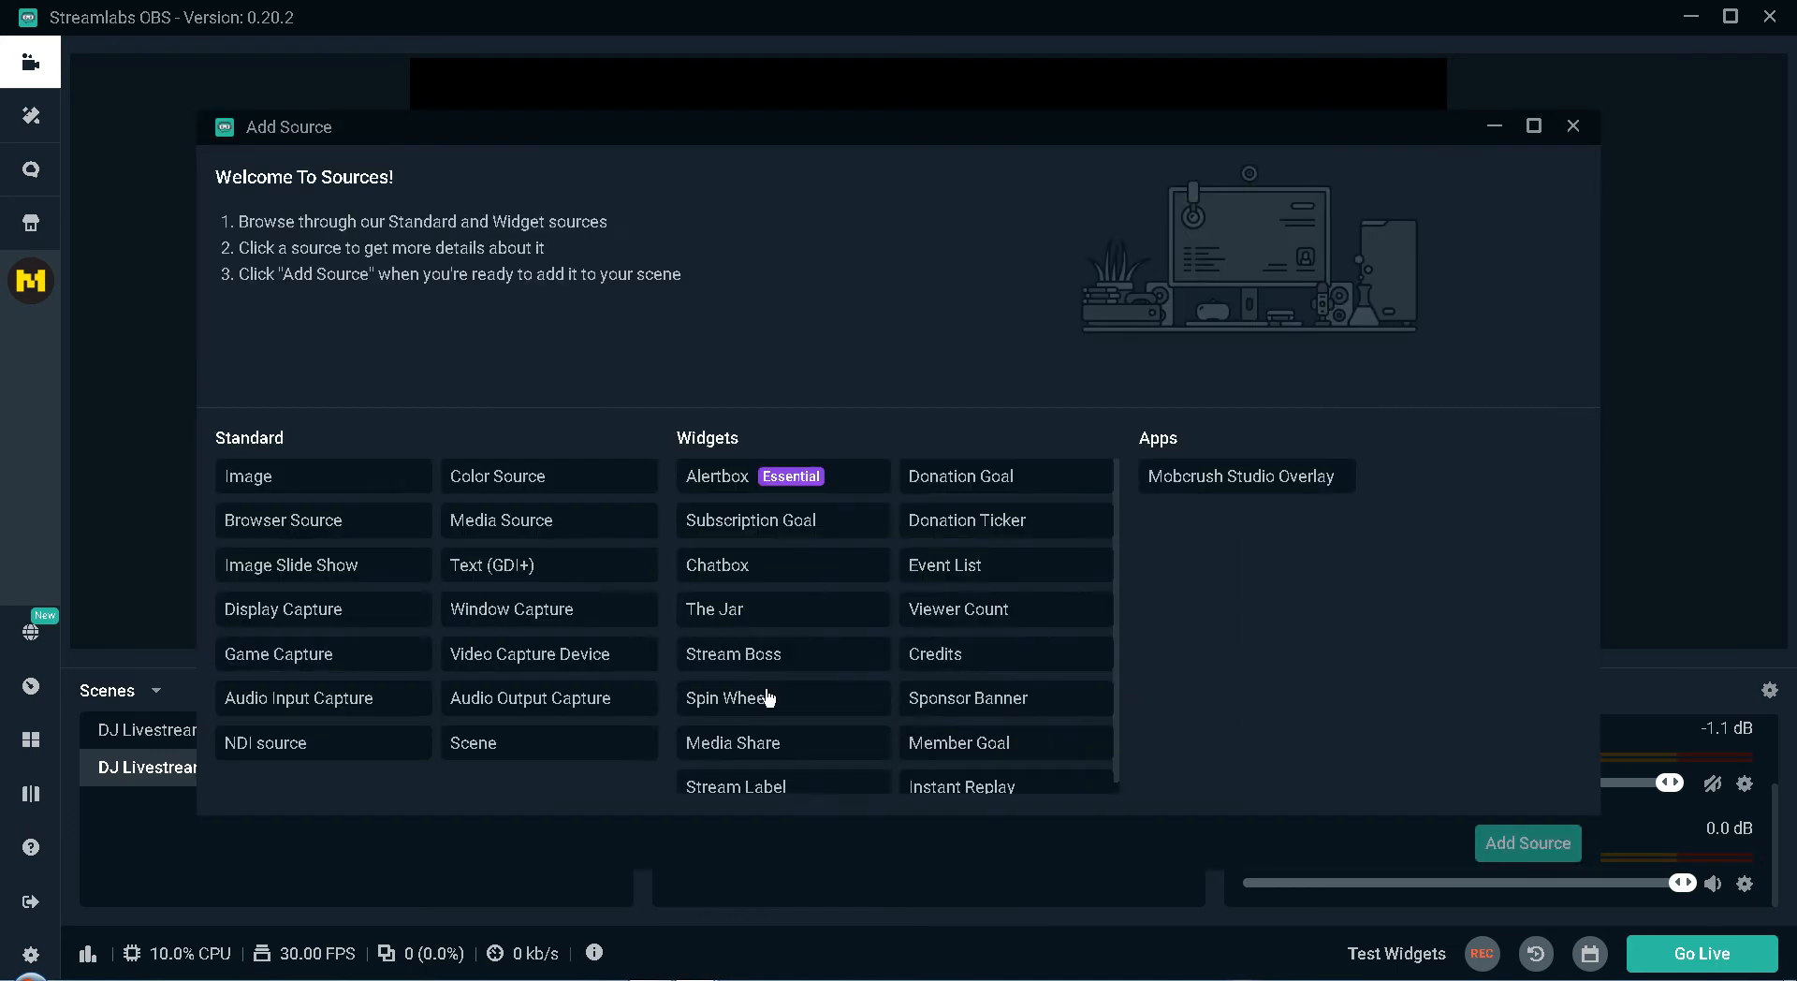
left_click(547, 526)
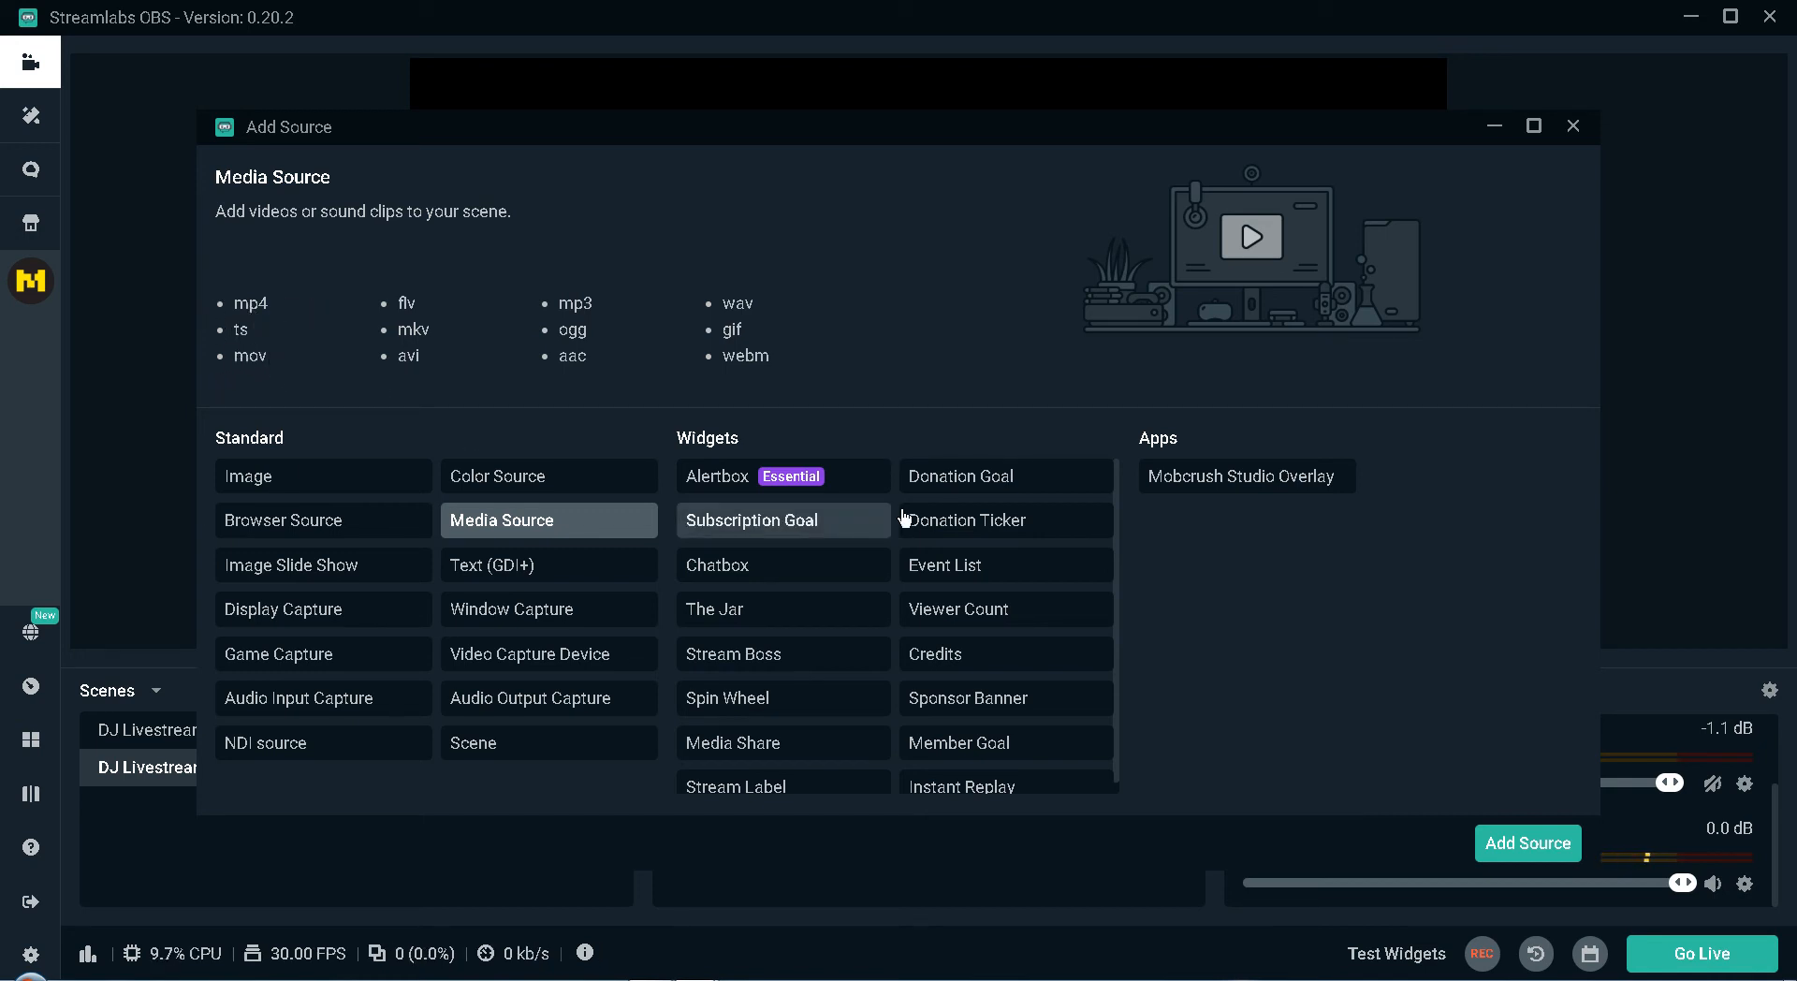
left_click(1531, 849)
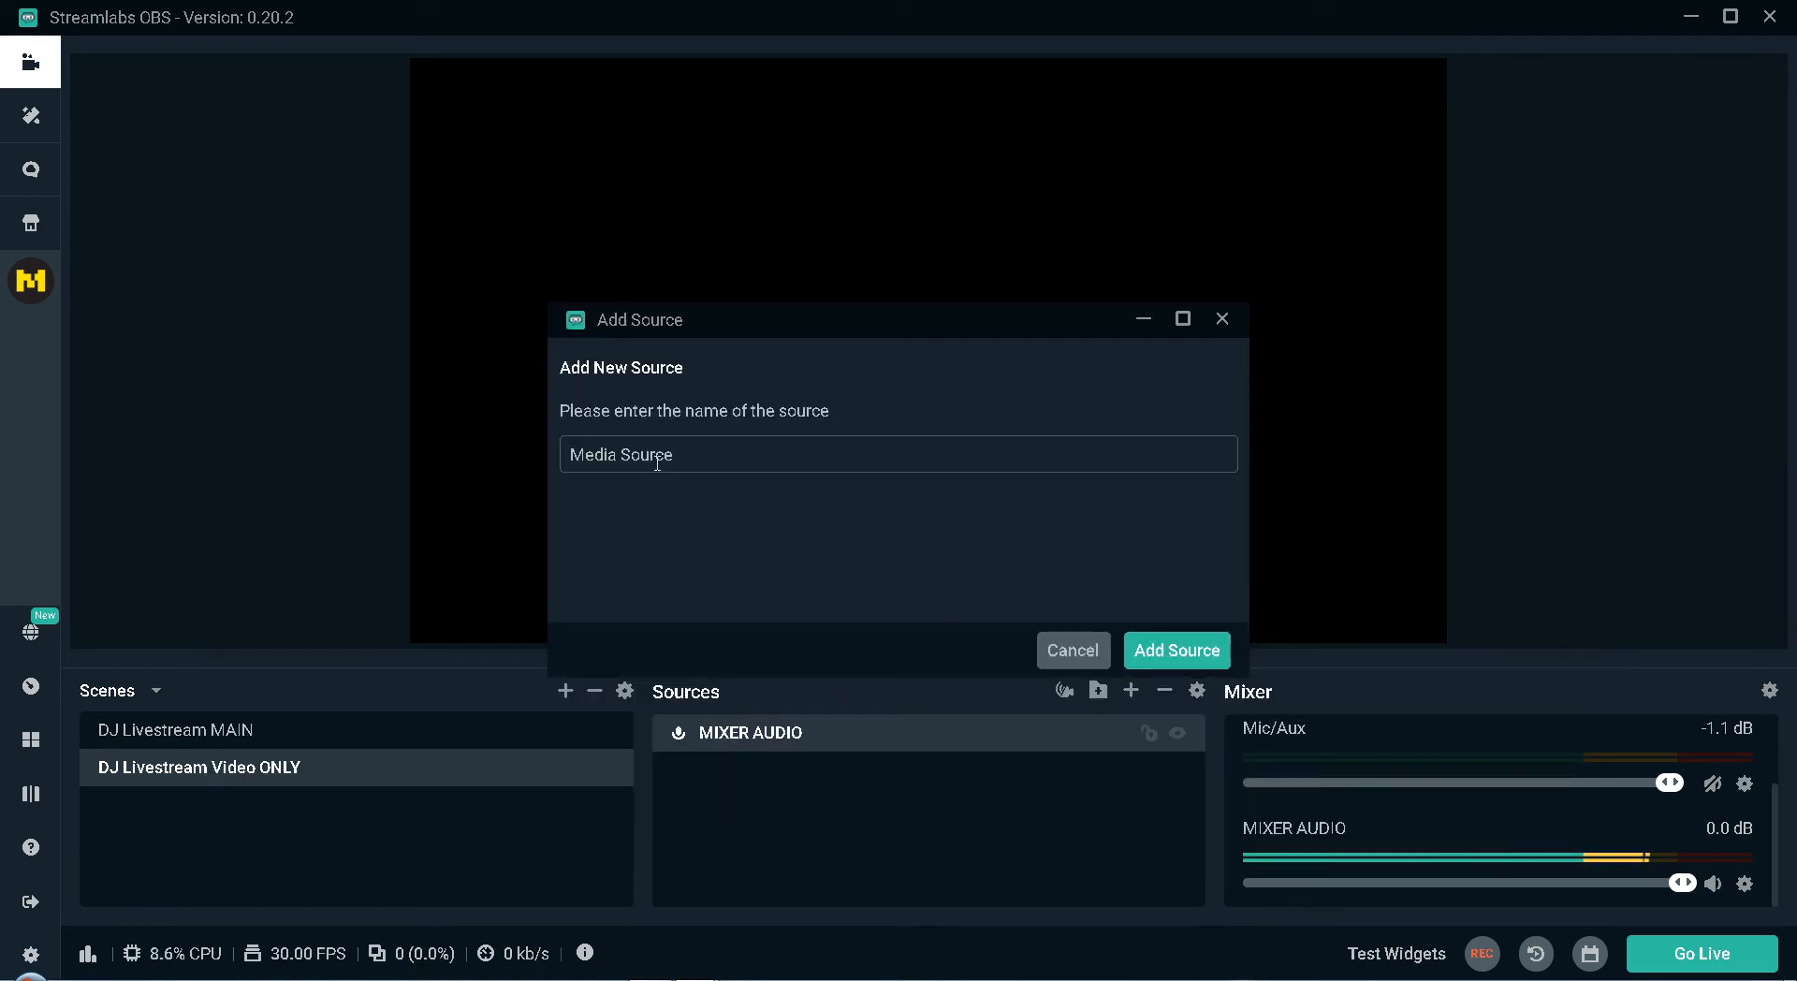
left_click(458, 426)
type("DJ")
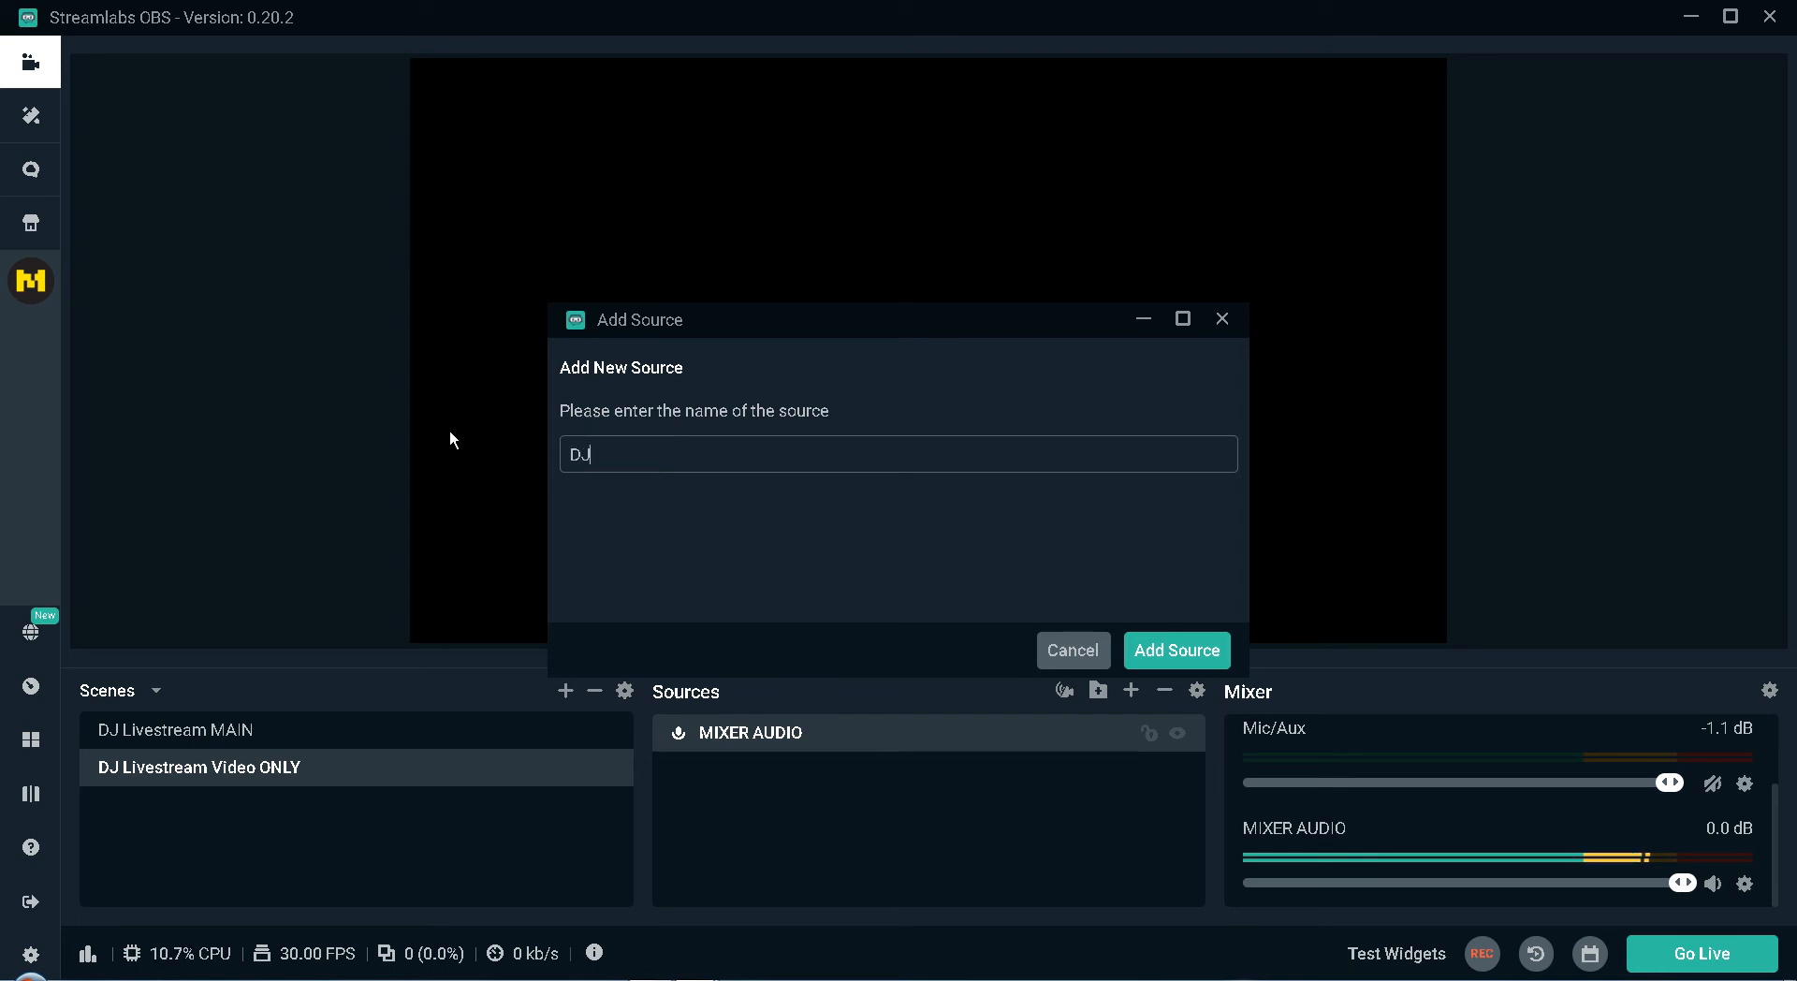
type(" Video")
left_click(1203, 652)
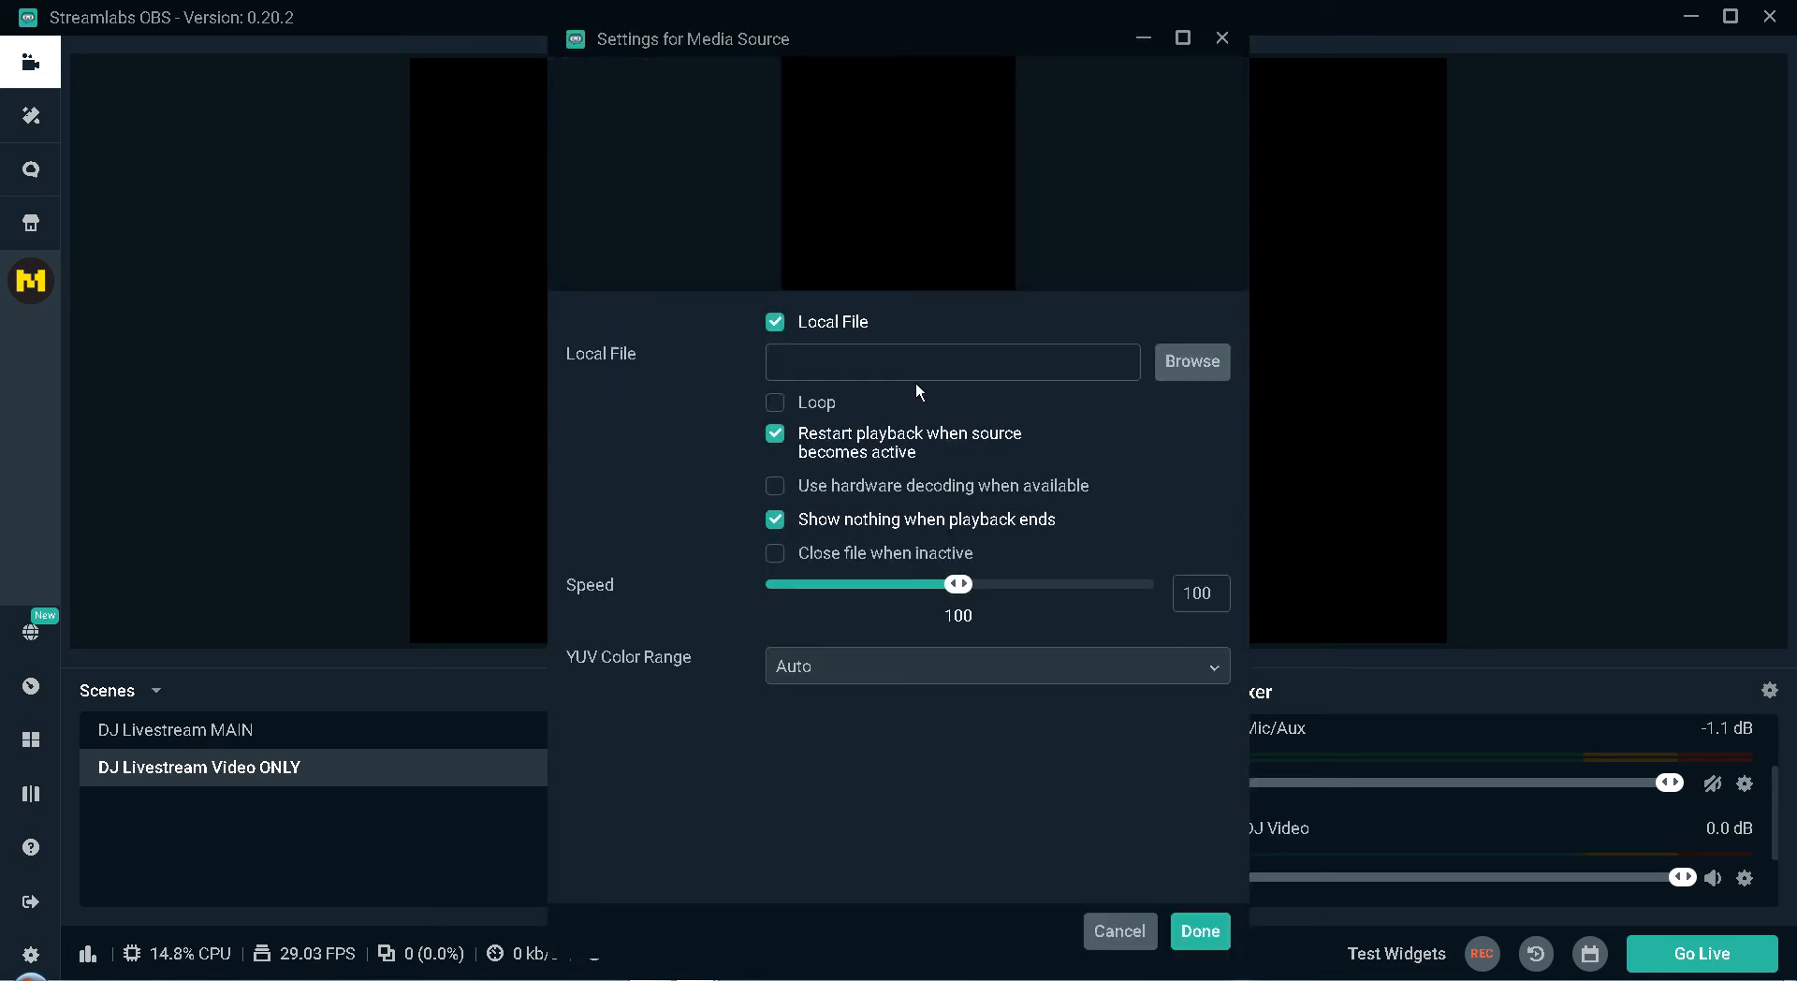
Load HEARTS.mp4 from the Livestream Backgrounds C Drive folder as the DJ Video source's local file.
left_click(1191, 361)
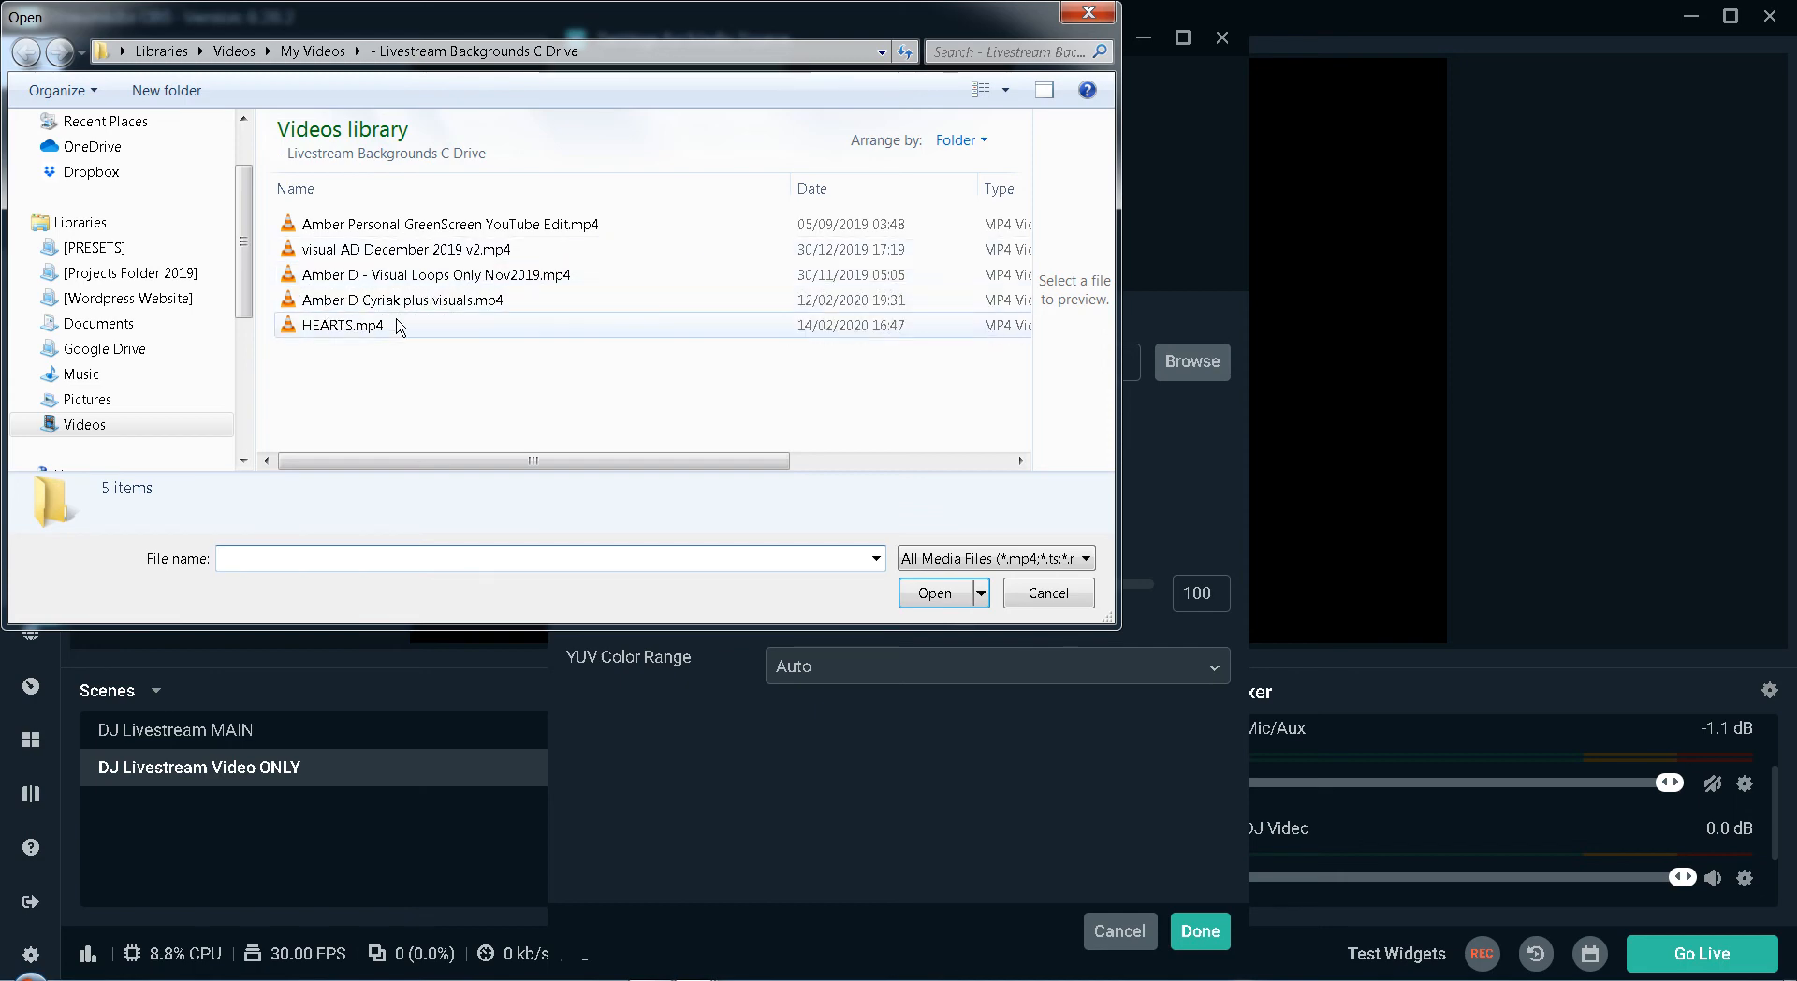
left_click(330, 323)
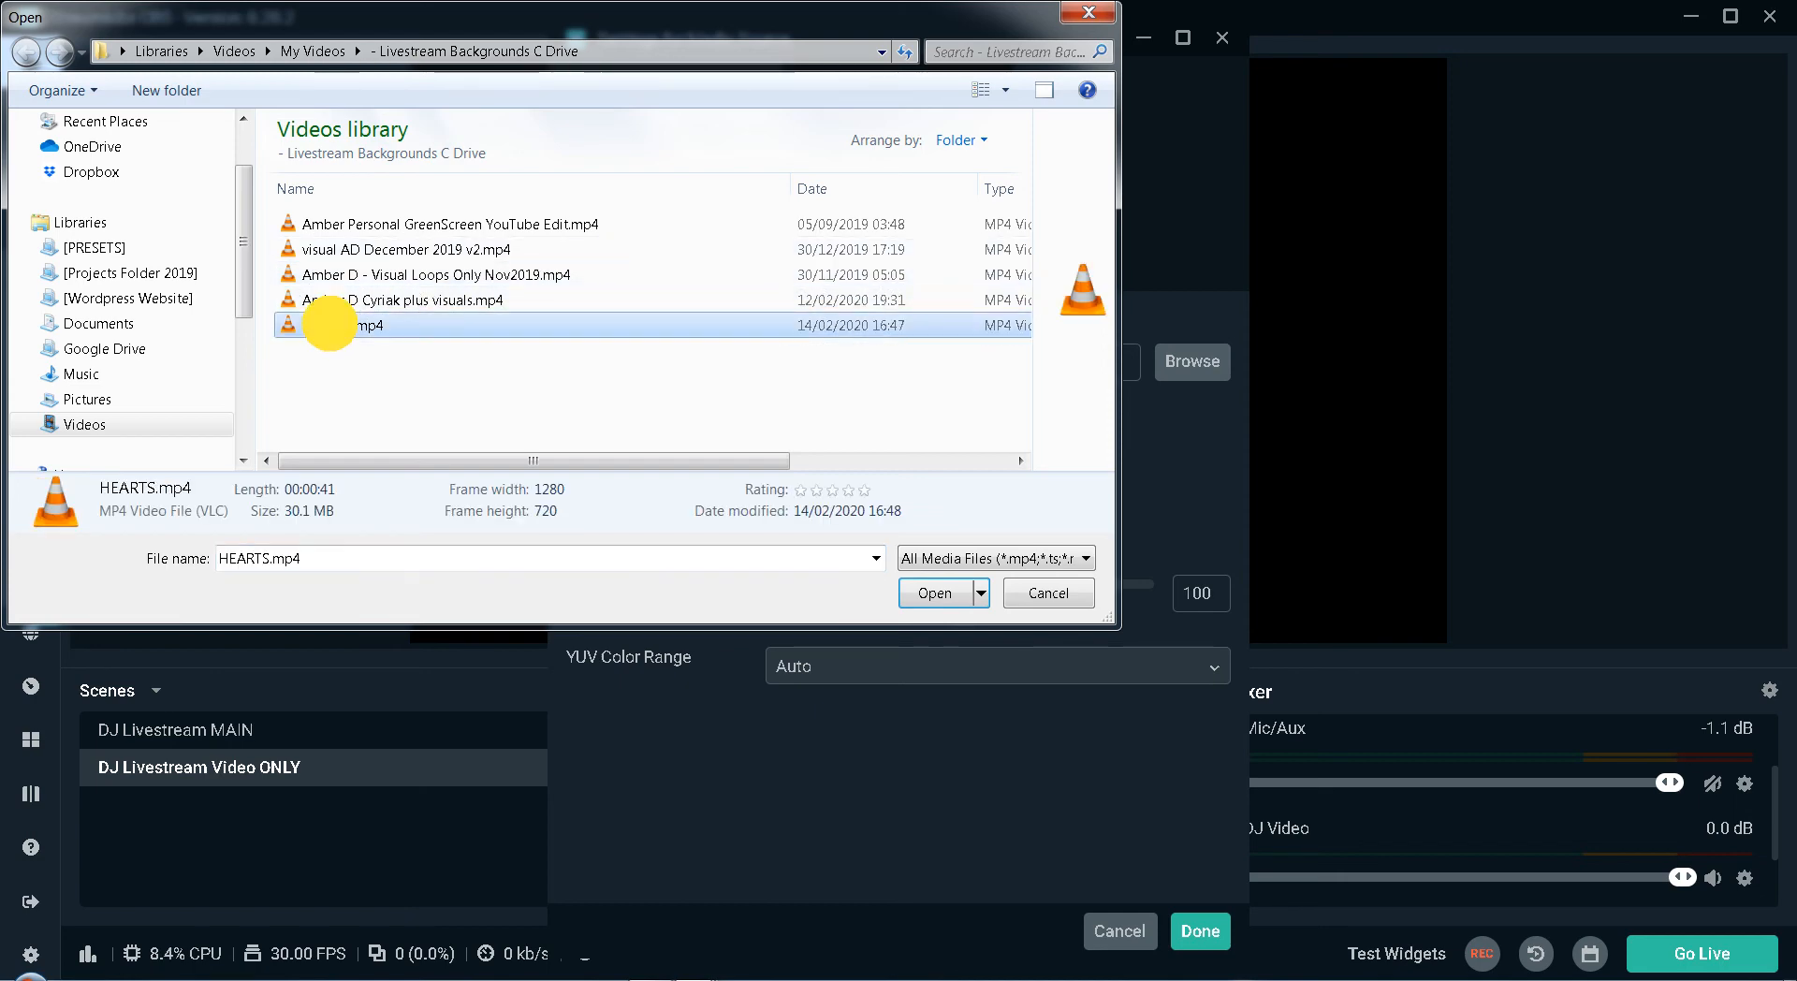
double_click(330, 323)
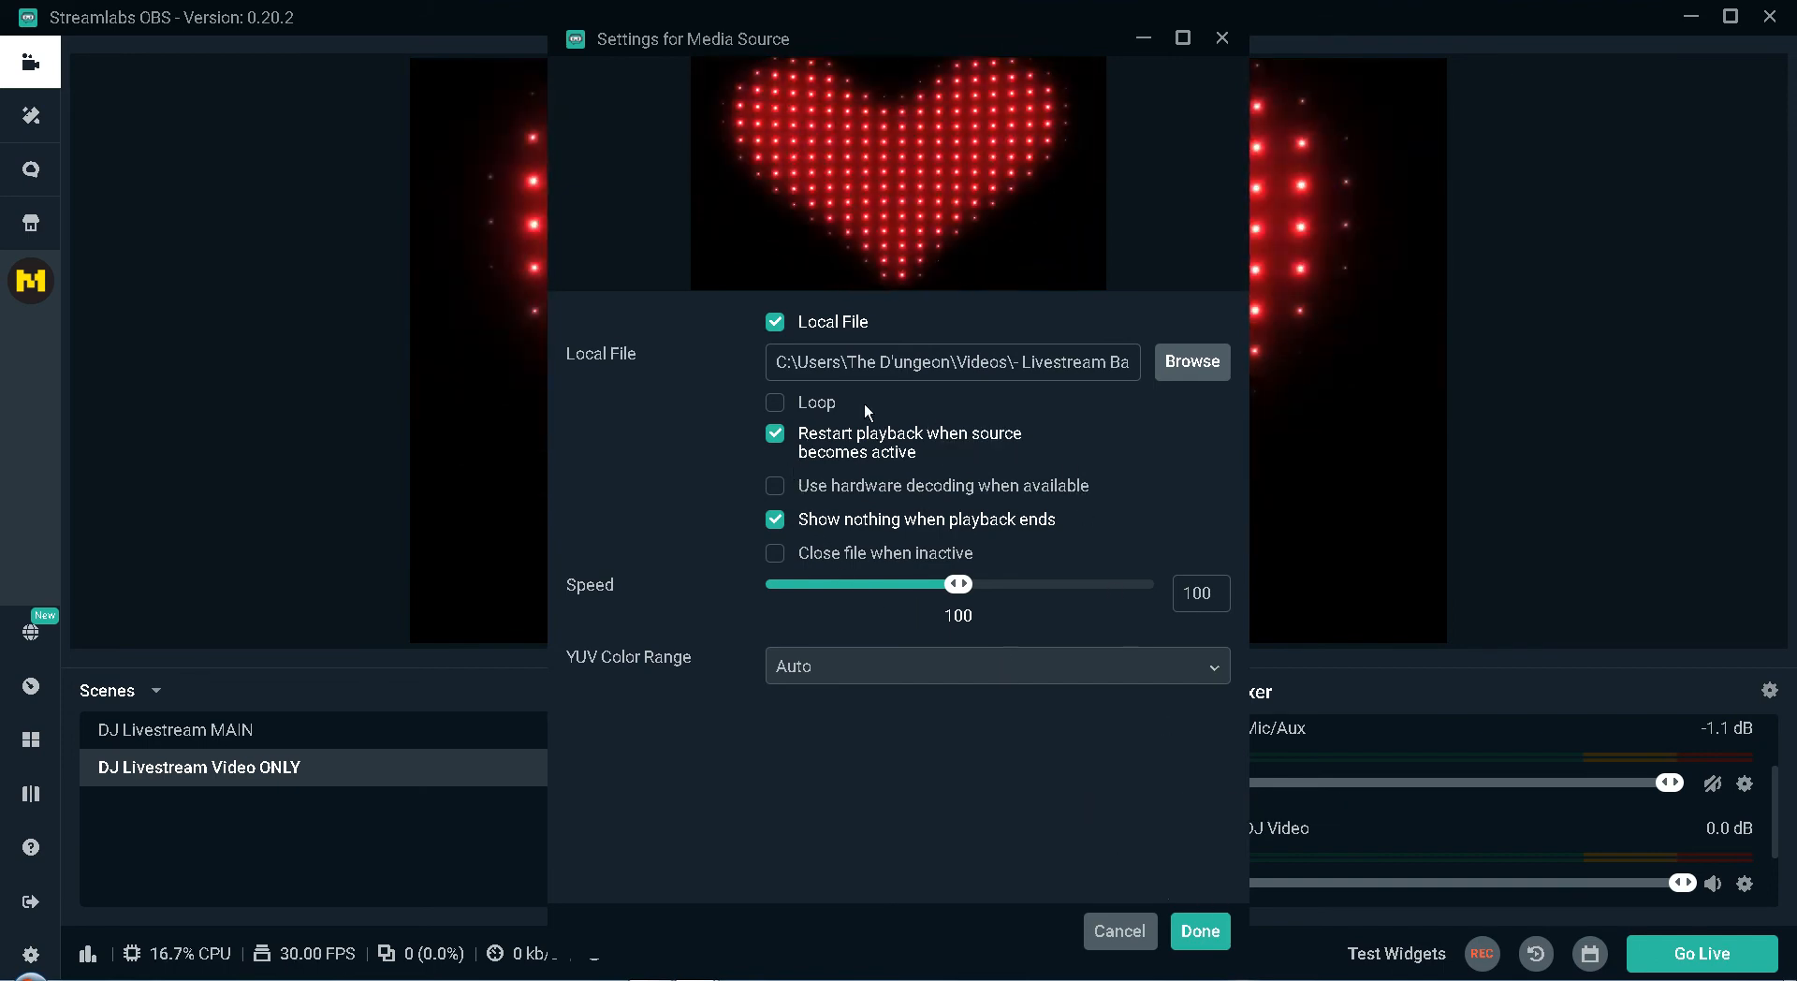
left_click(1200, 930)
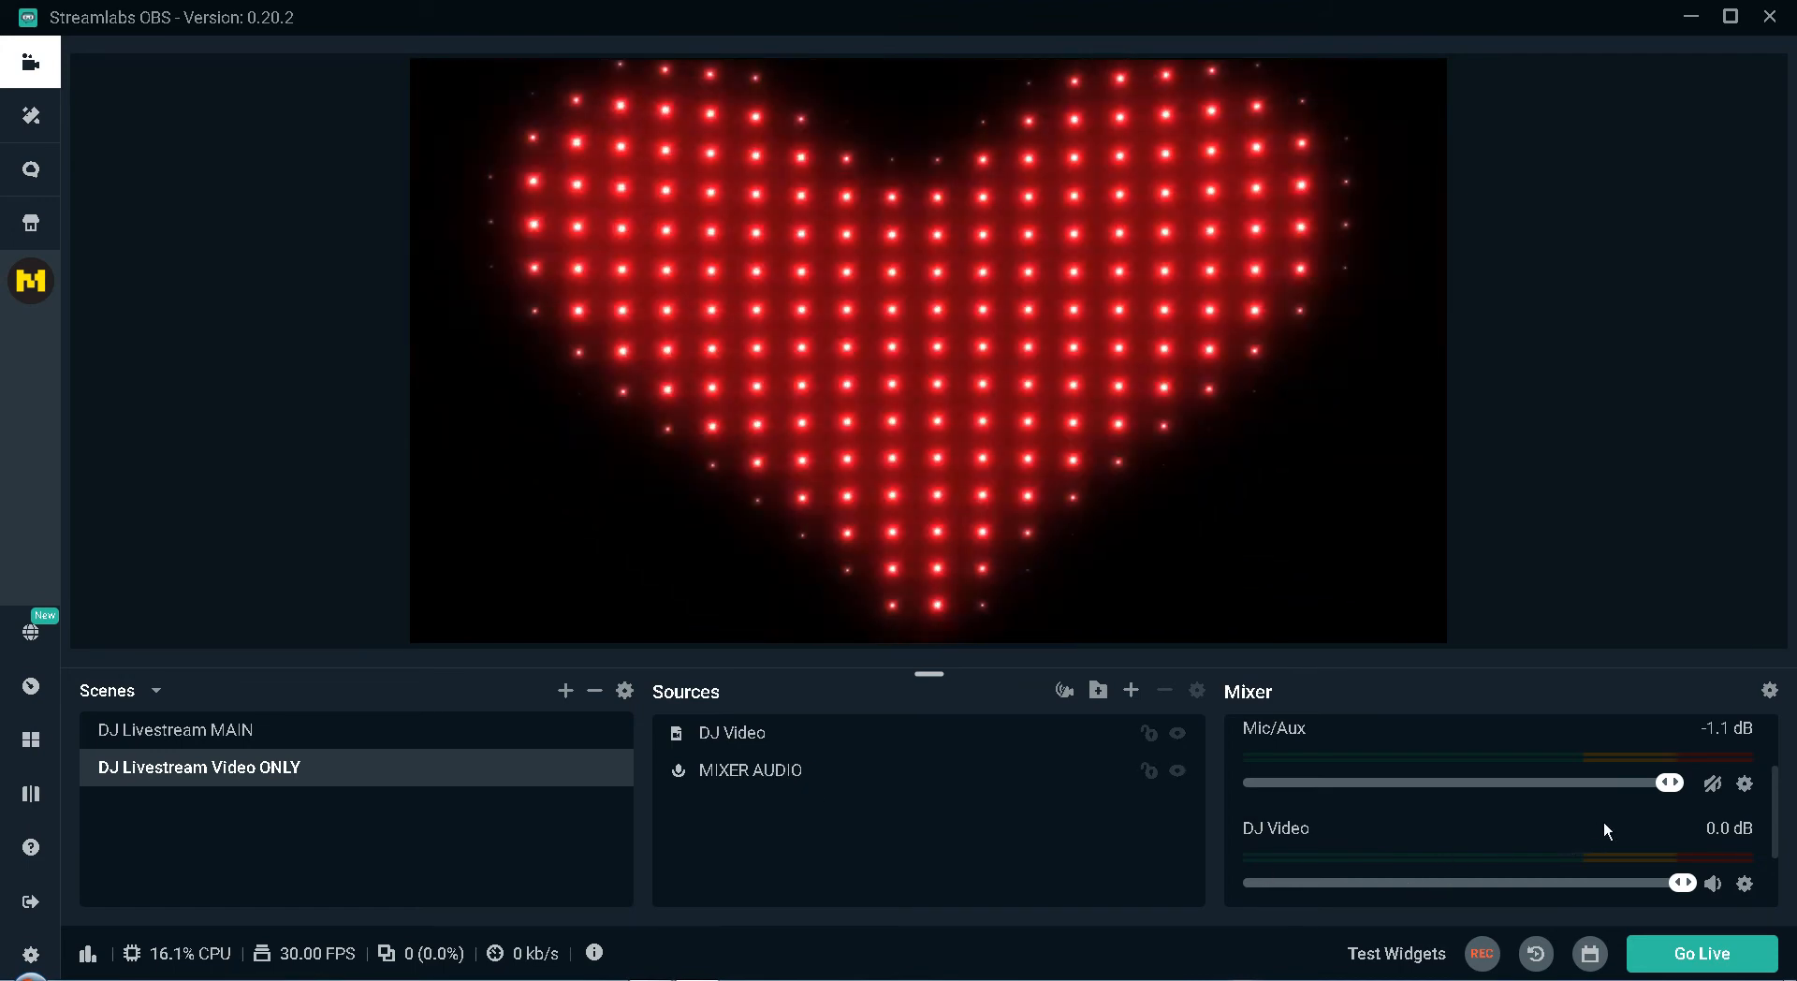
scroll(1608, 833, "down", 1)
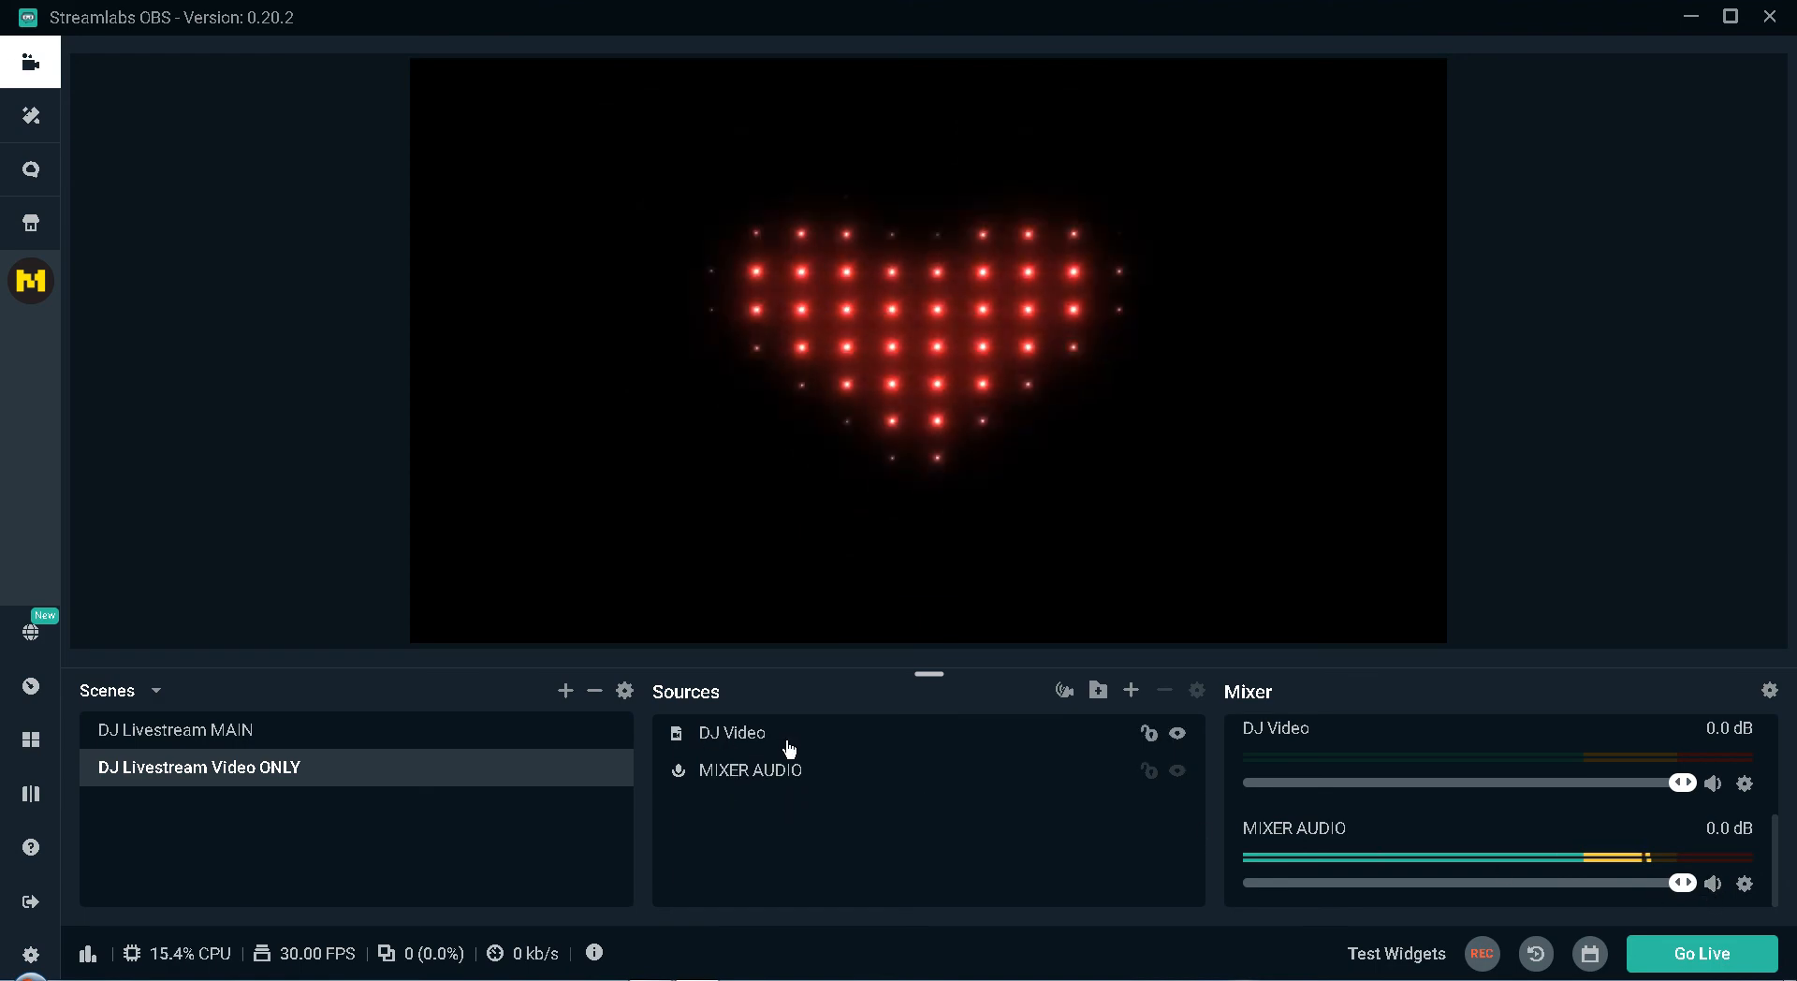
Enable Loop in the DJ Video source's settings so the clip repeats.
left_click(746, 401)
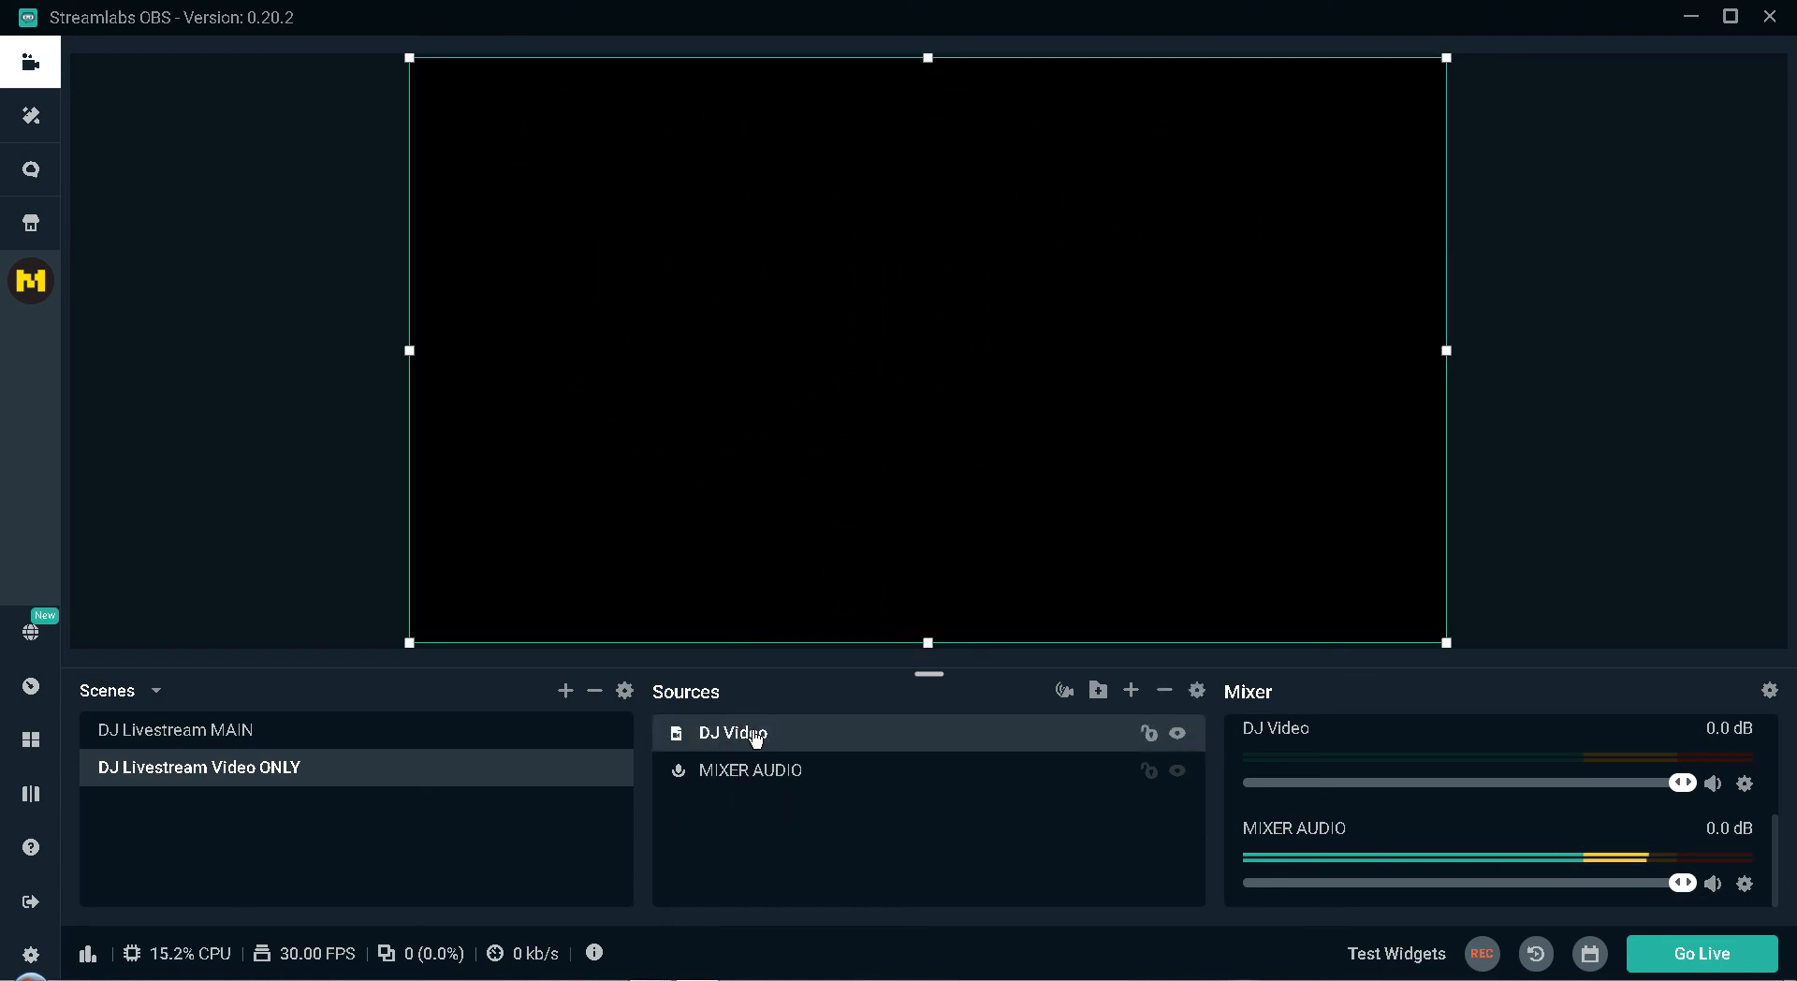
double_click(753, 730)
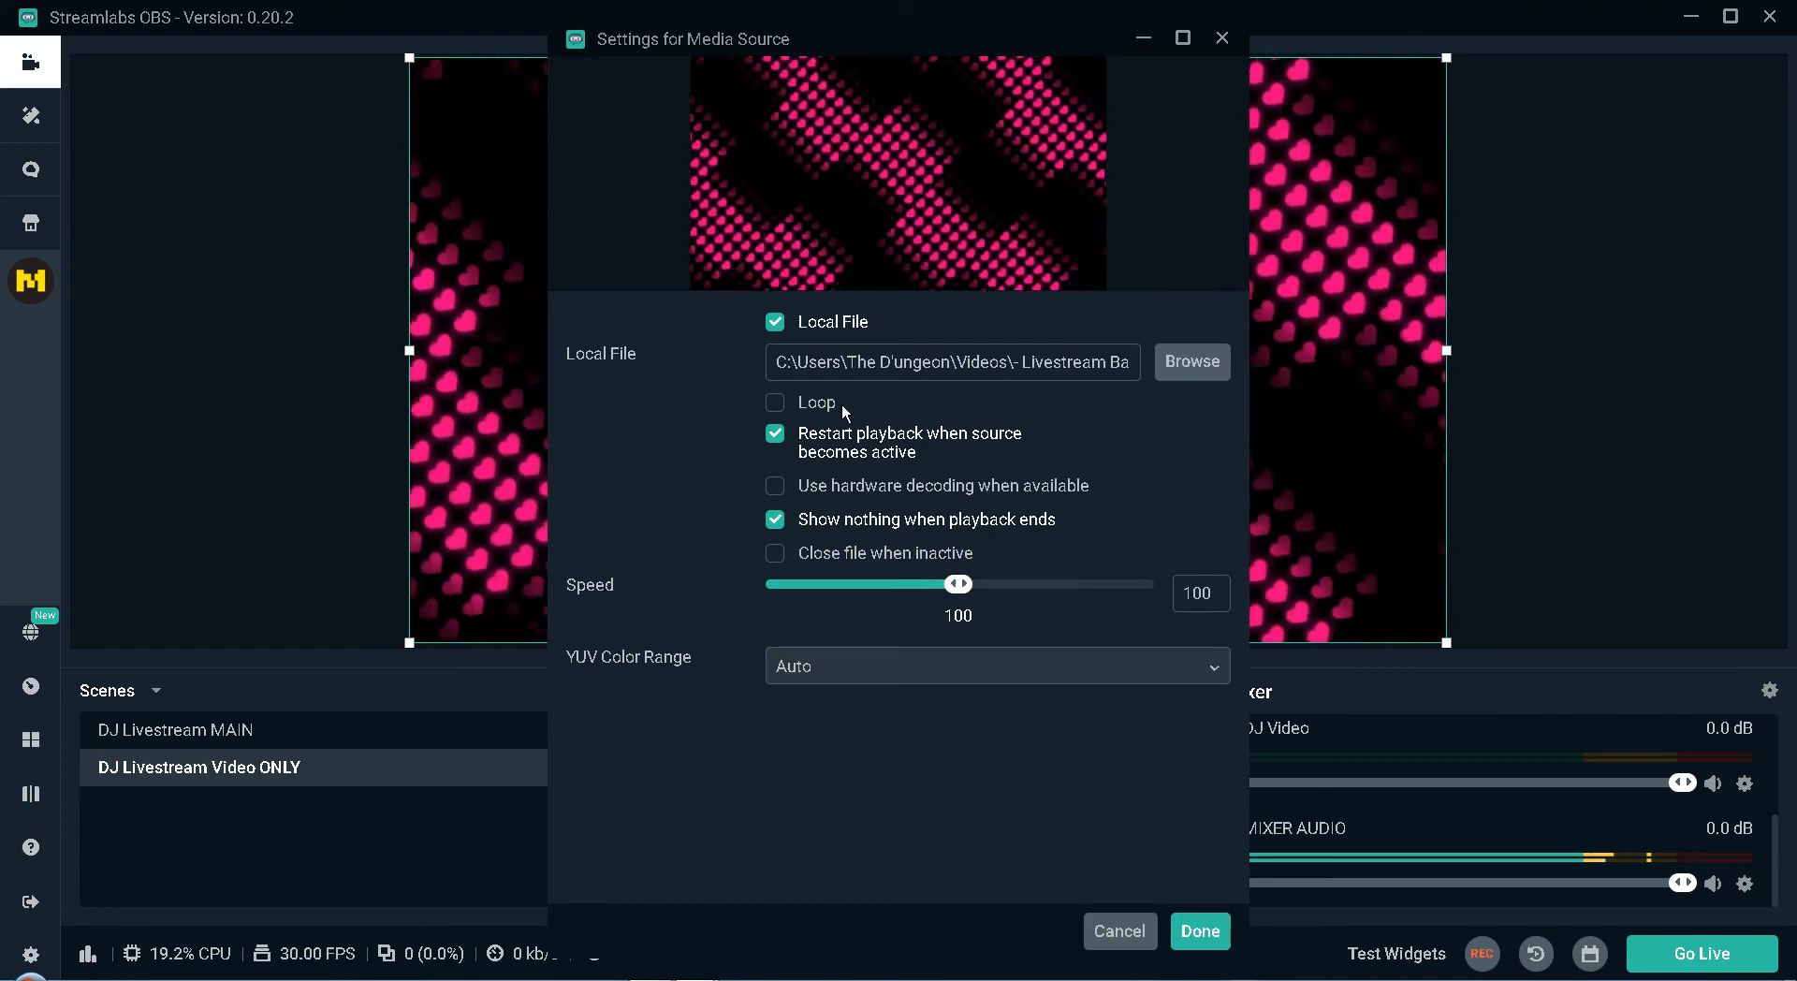
left_click(776, 403)
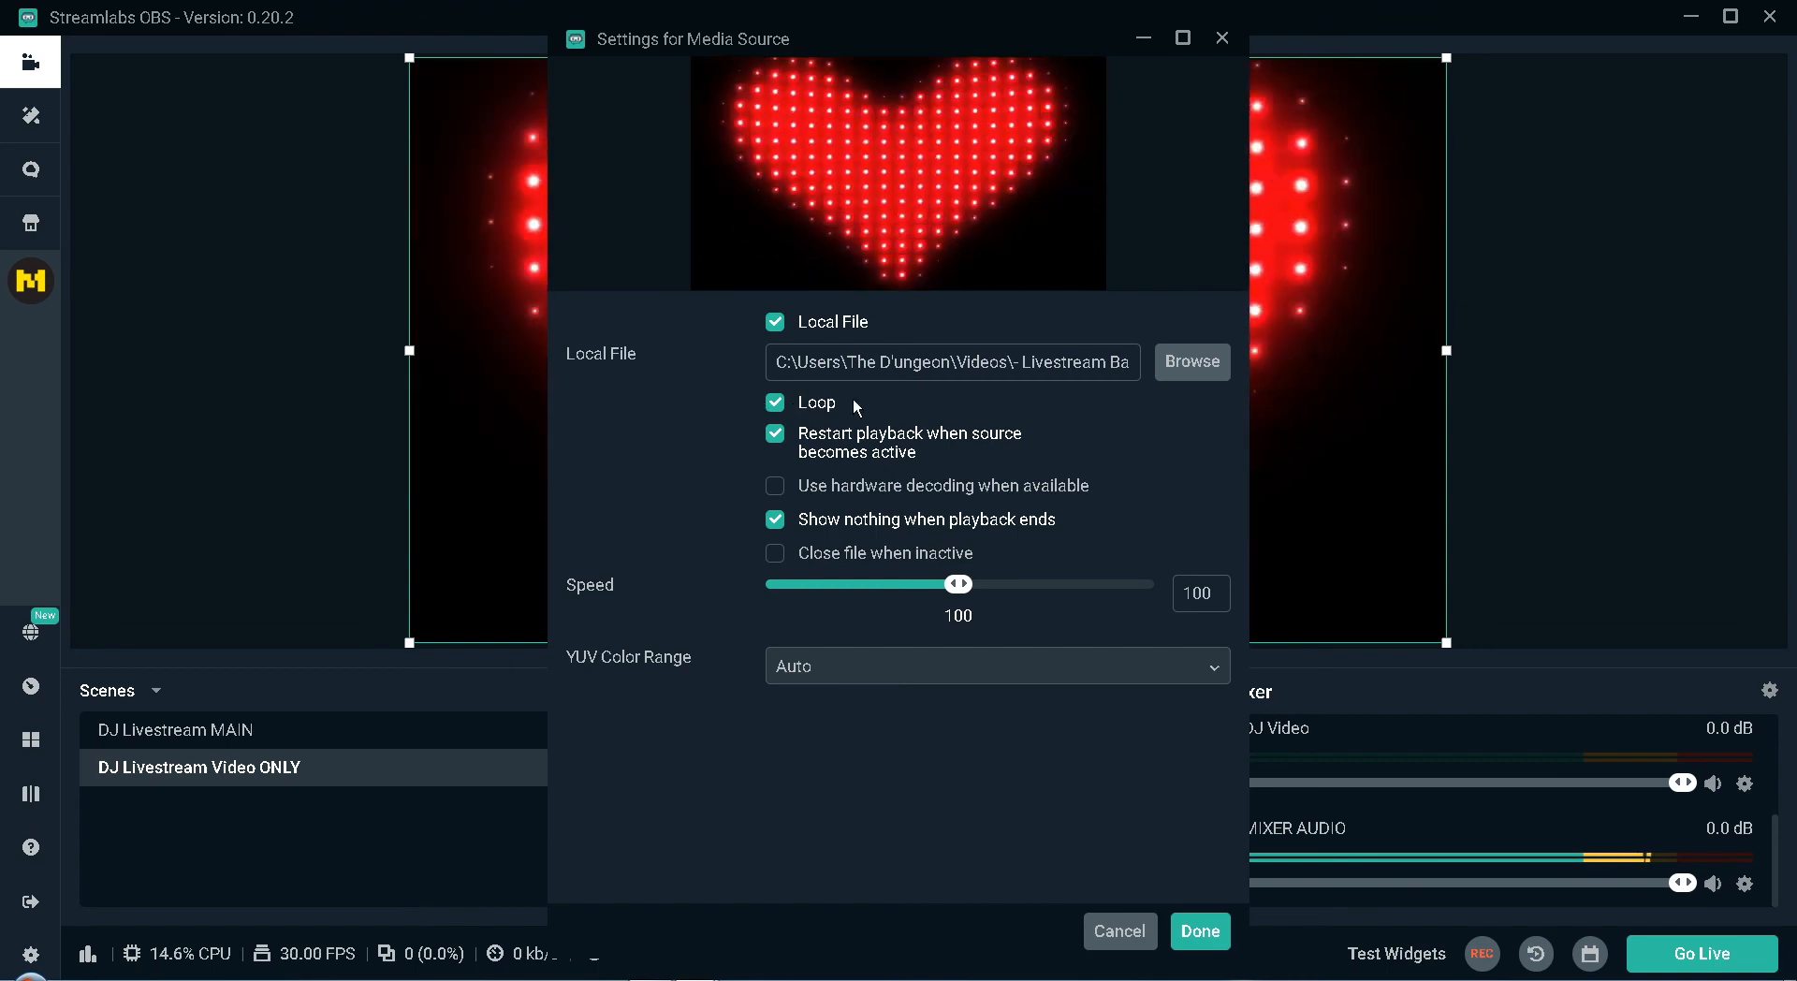
left_click(1193, 933)
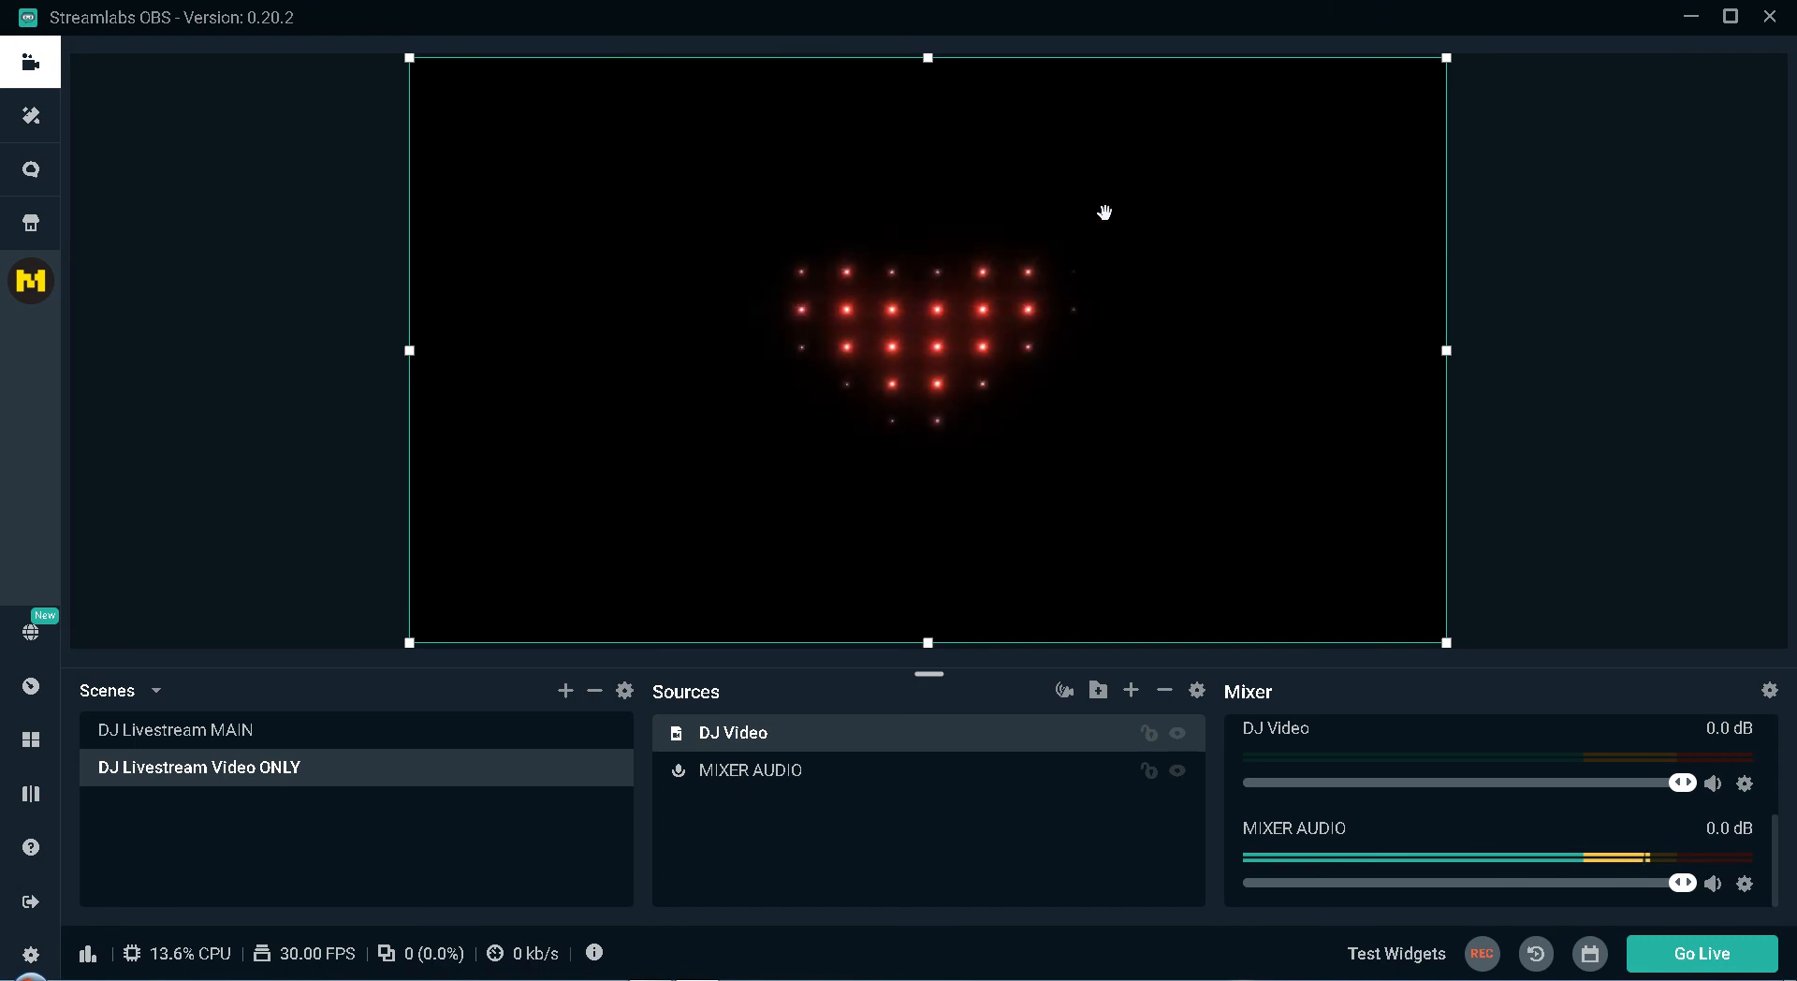
Add the existing LOGO image source to the DJ Livestream Video ONLY scene.
left_click(1130, 695)
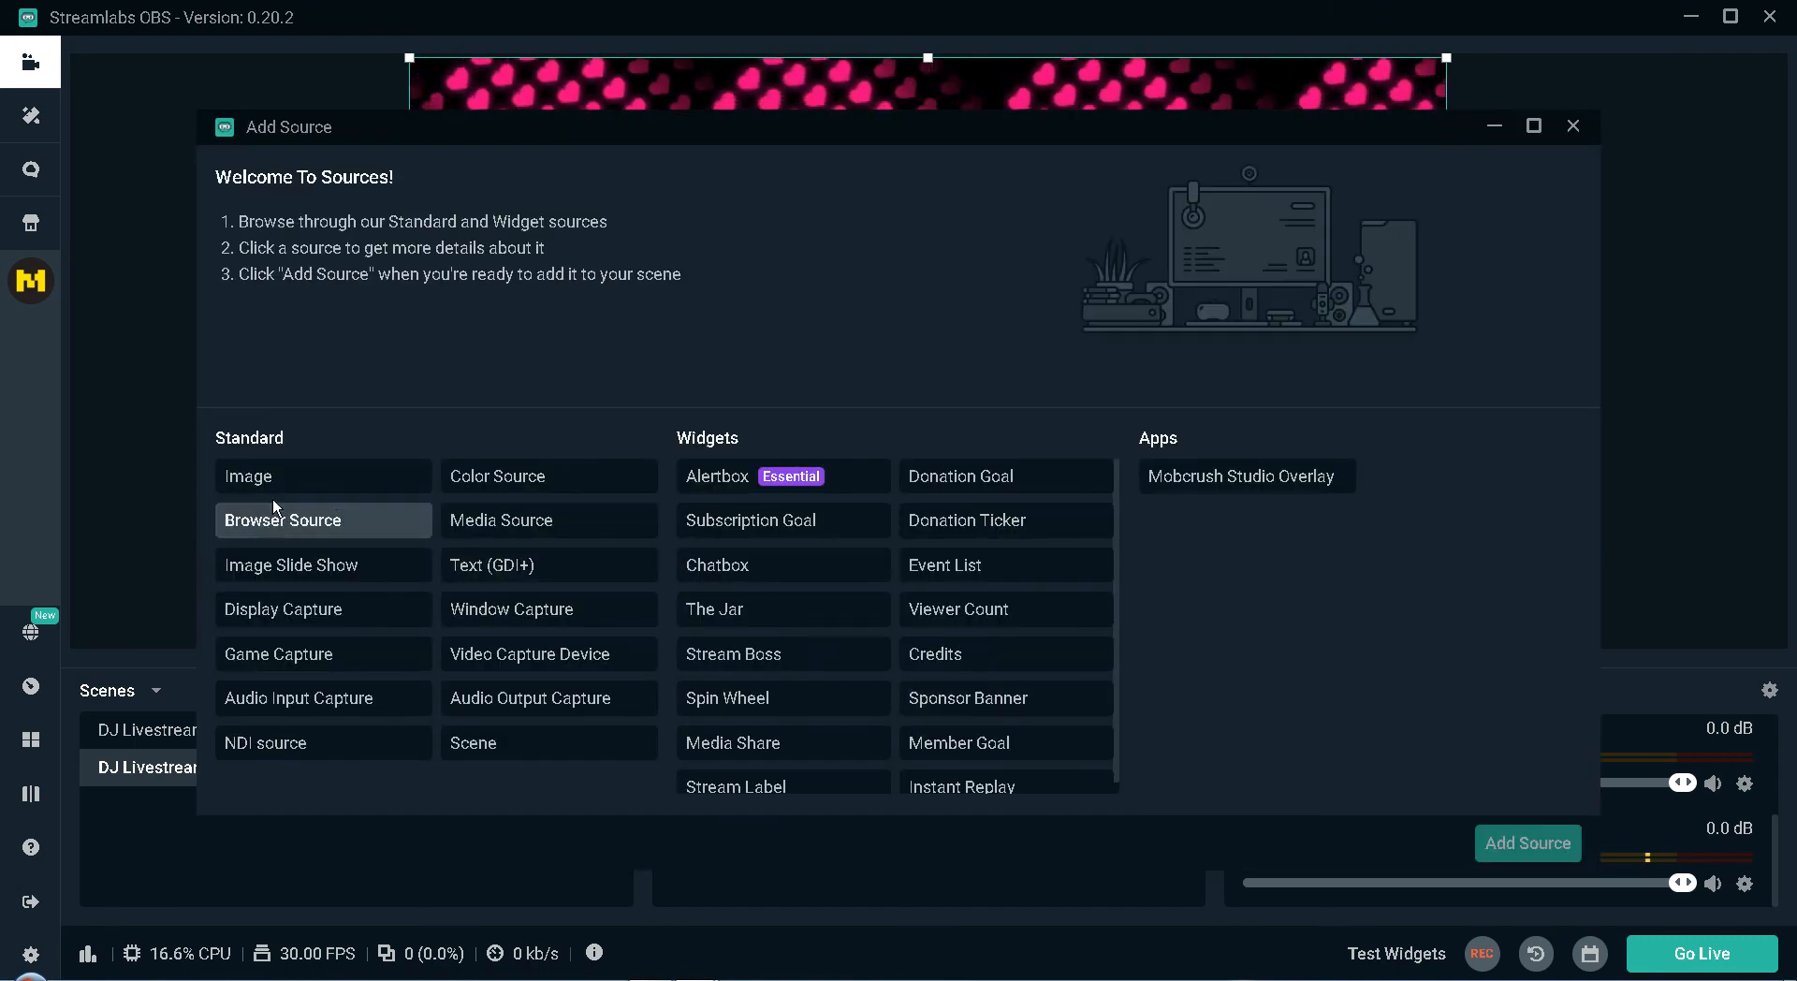
left_click(288, 479)
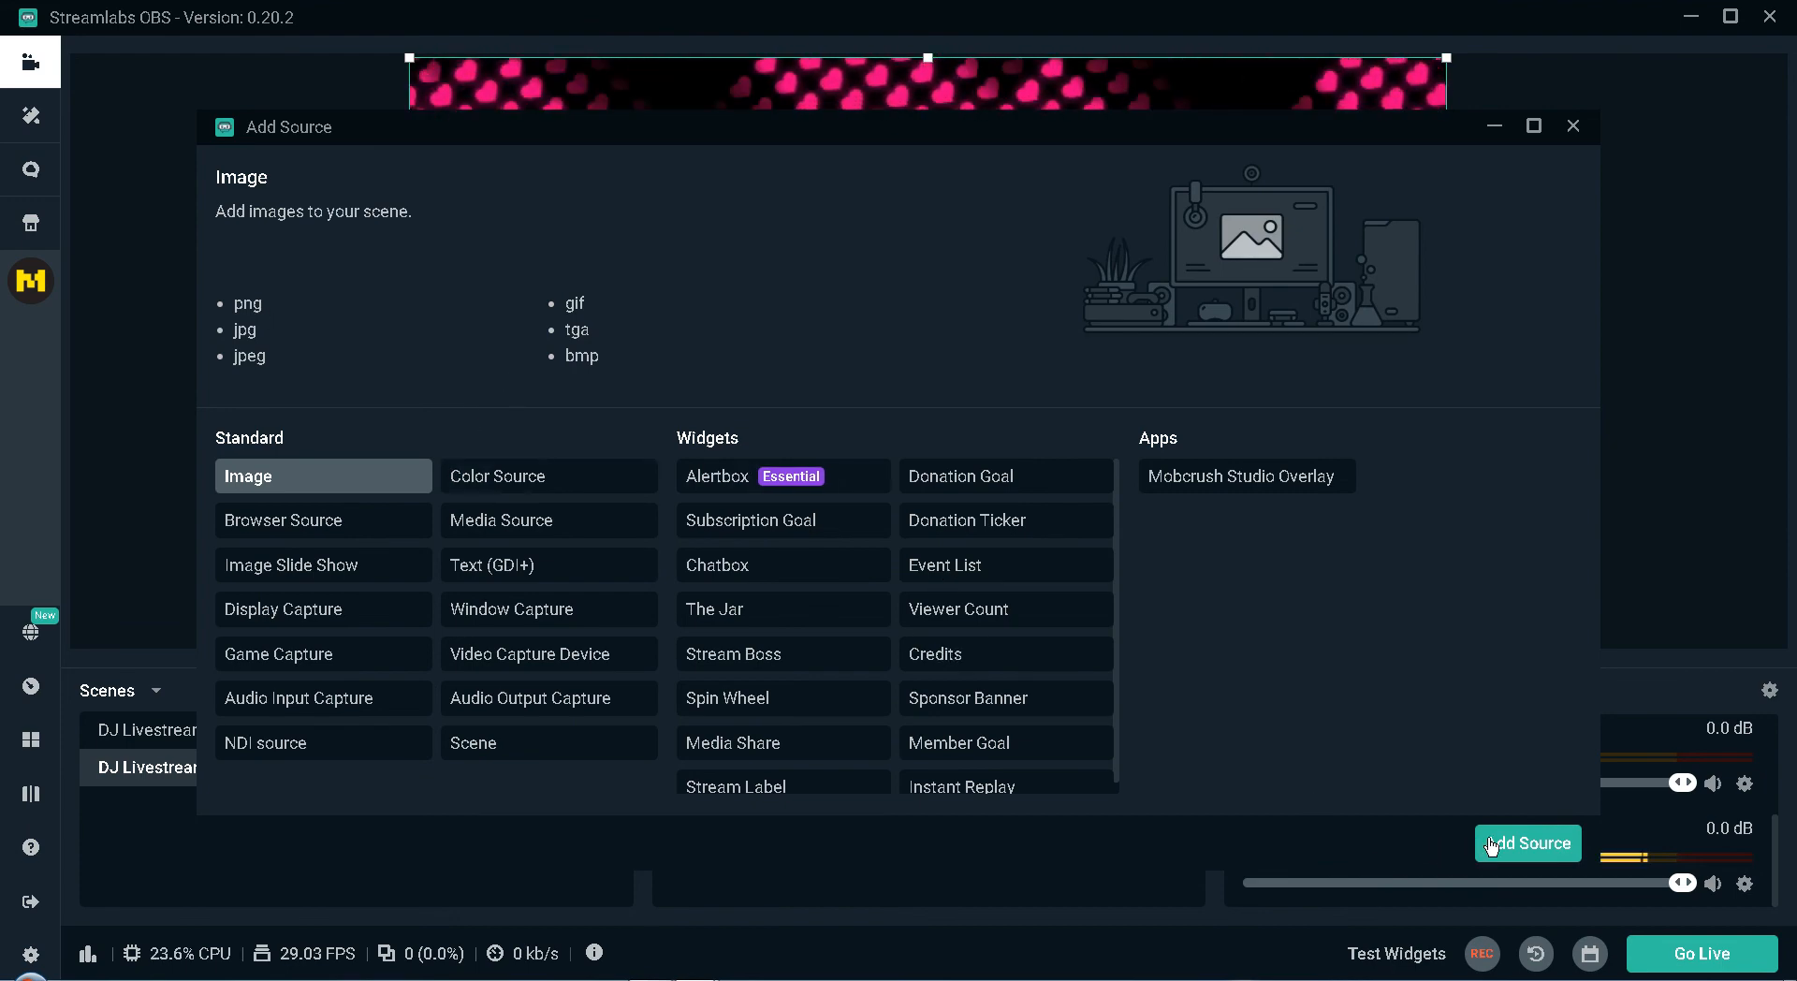
left_click(1492, 846)
left_click(704, 431)
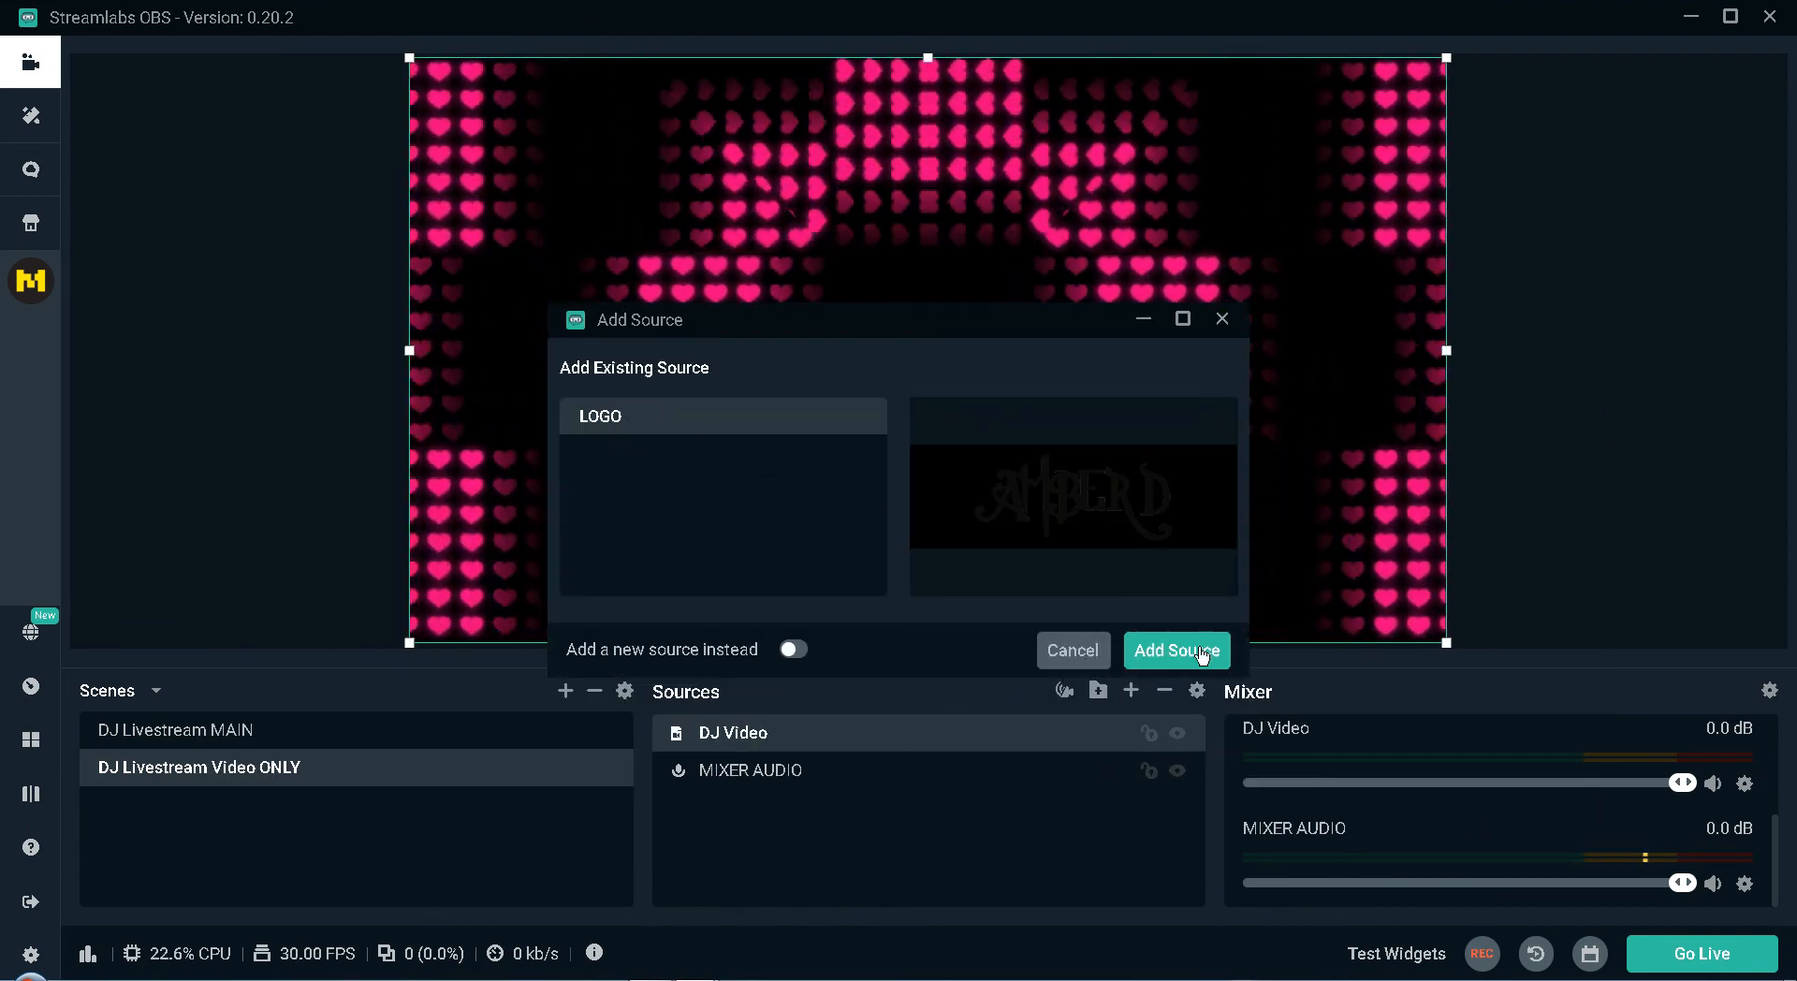
left_click(1202, 653)
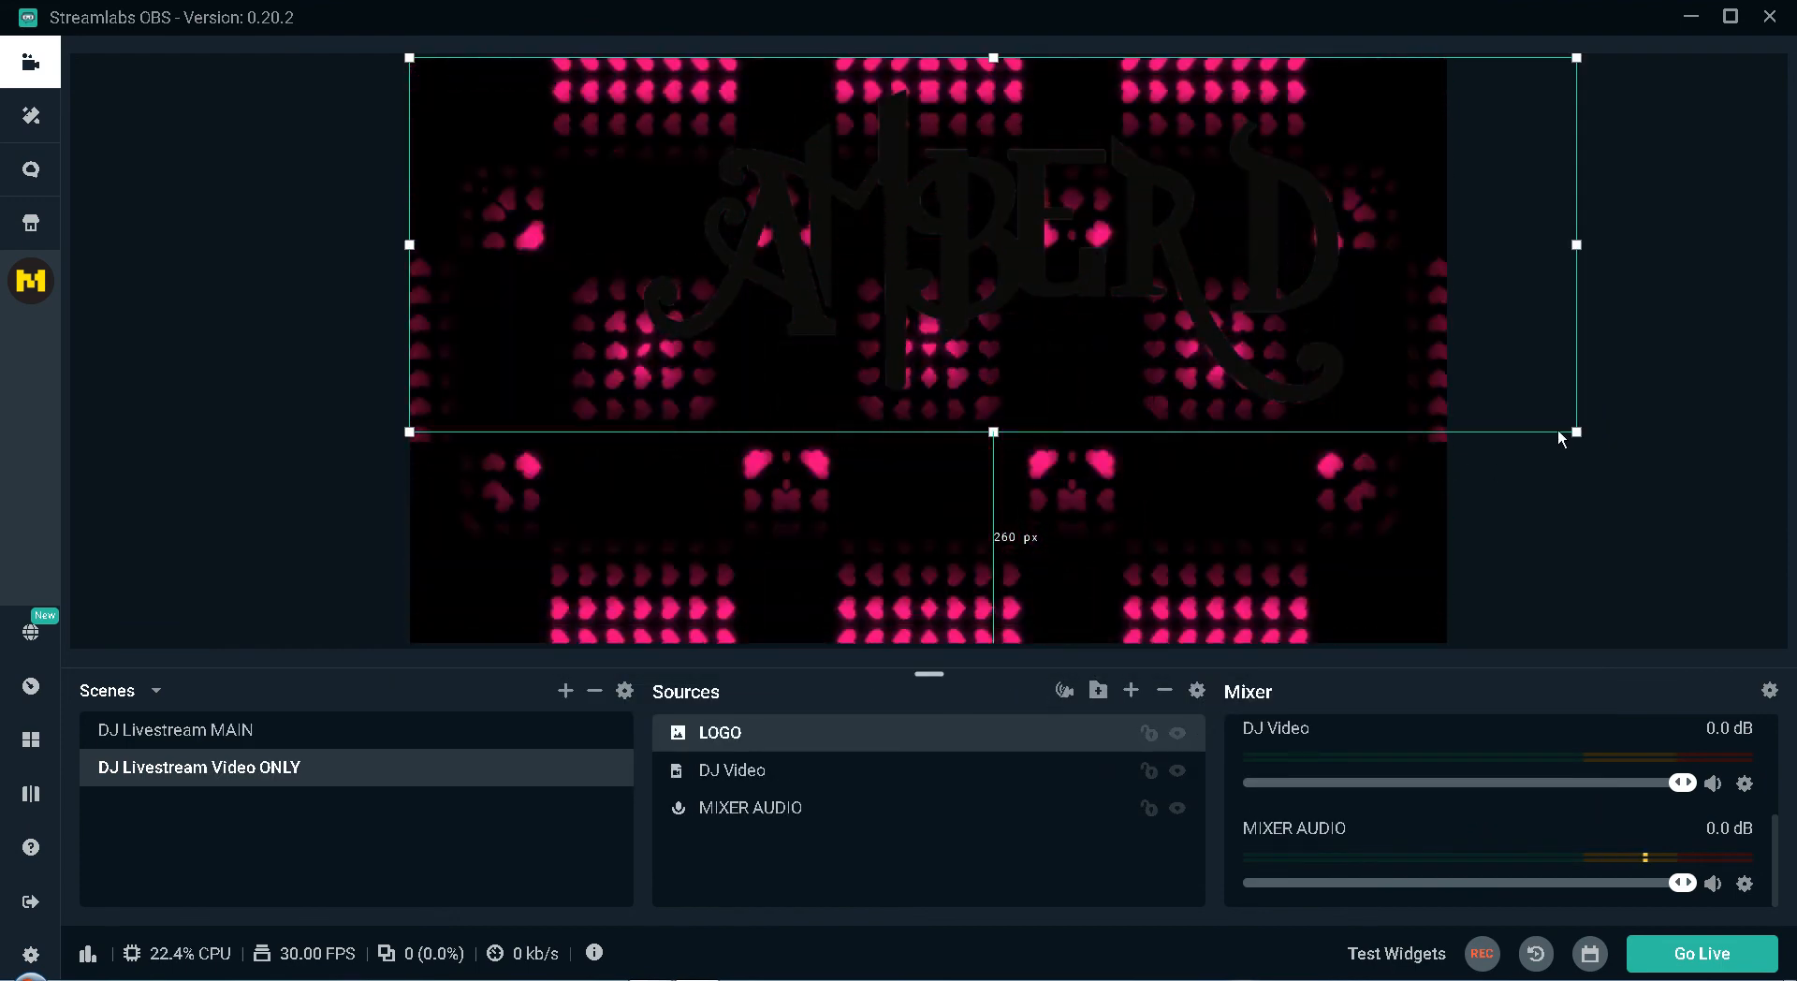
Shrink the LOGO image to roughly a quarter of its size and place it near the middle of the canvas.
left_click_drag(1574, 432, 764, 150)
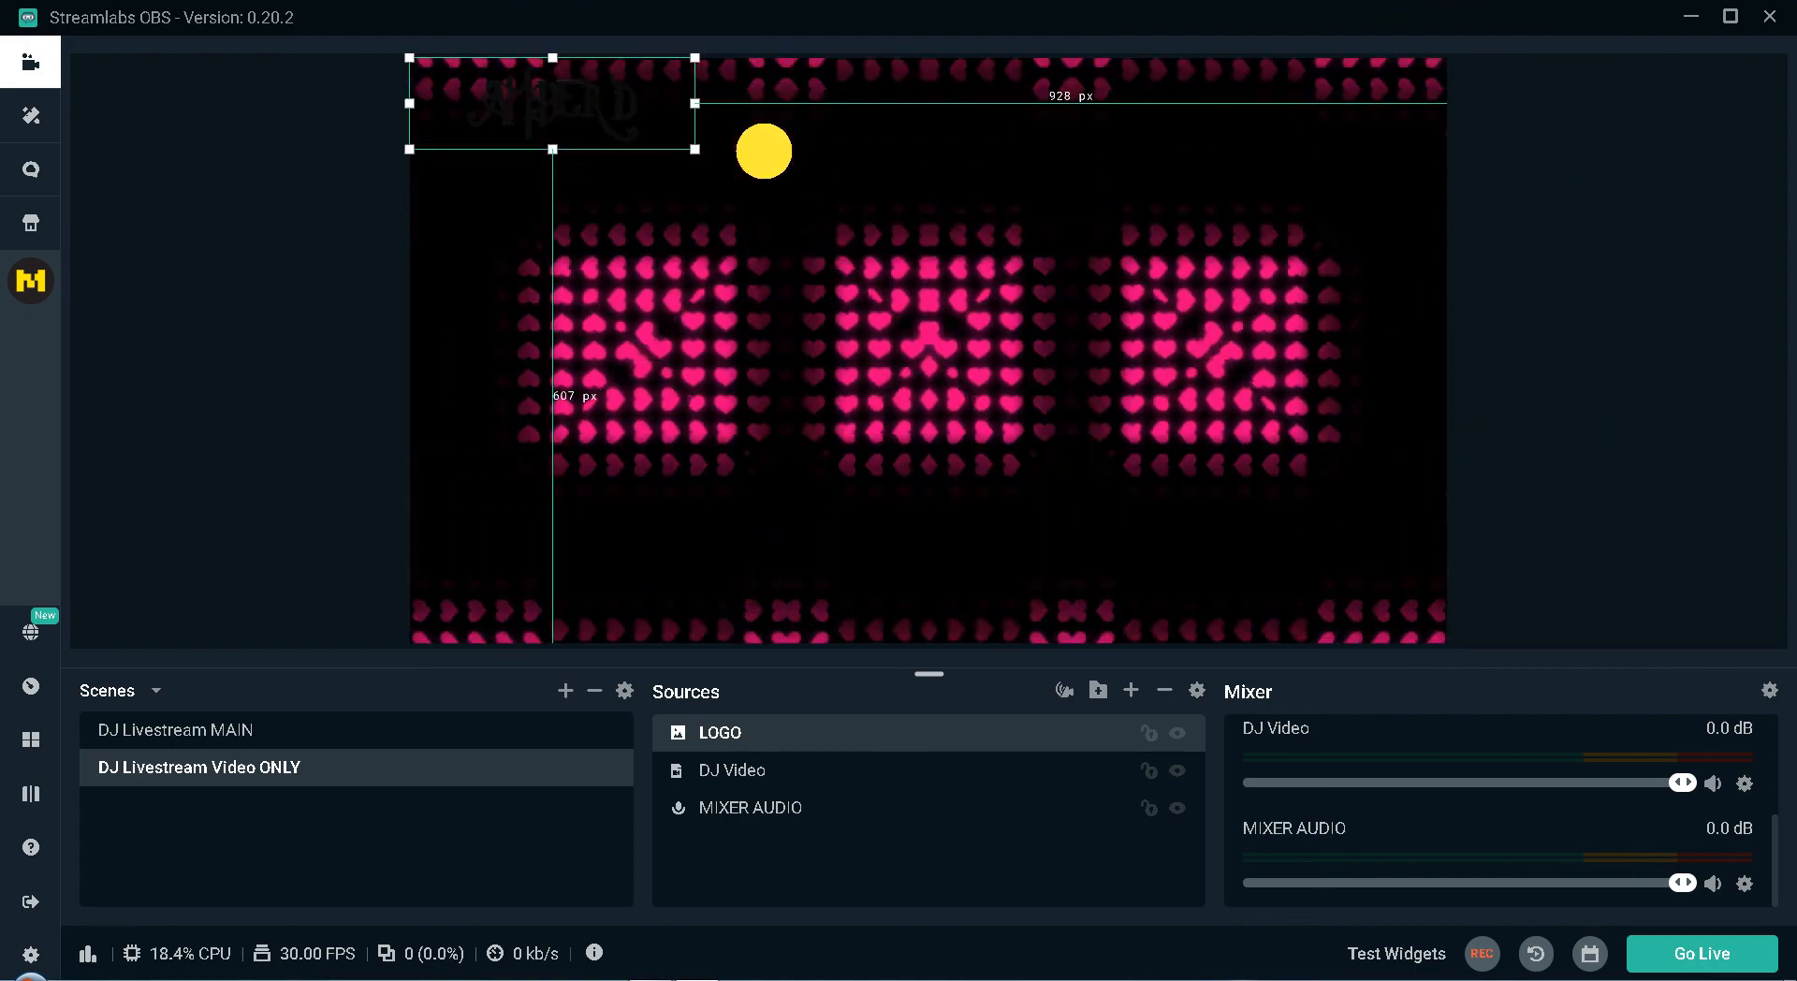
left_click_drag(574, 93, 572, 125)
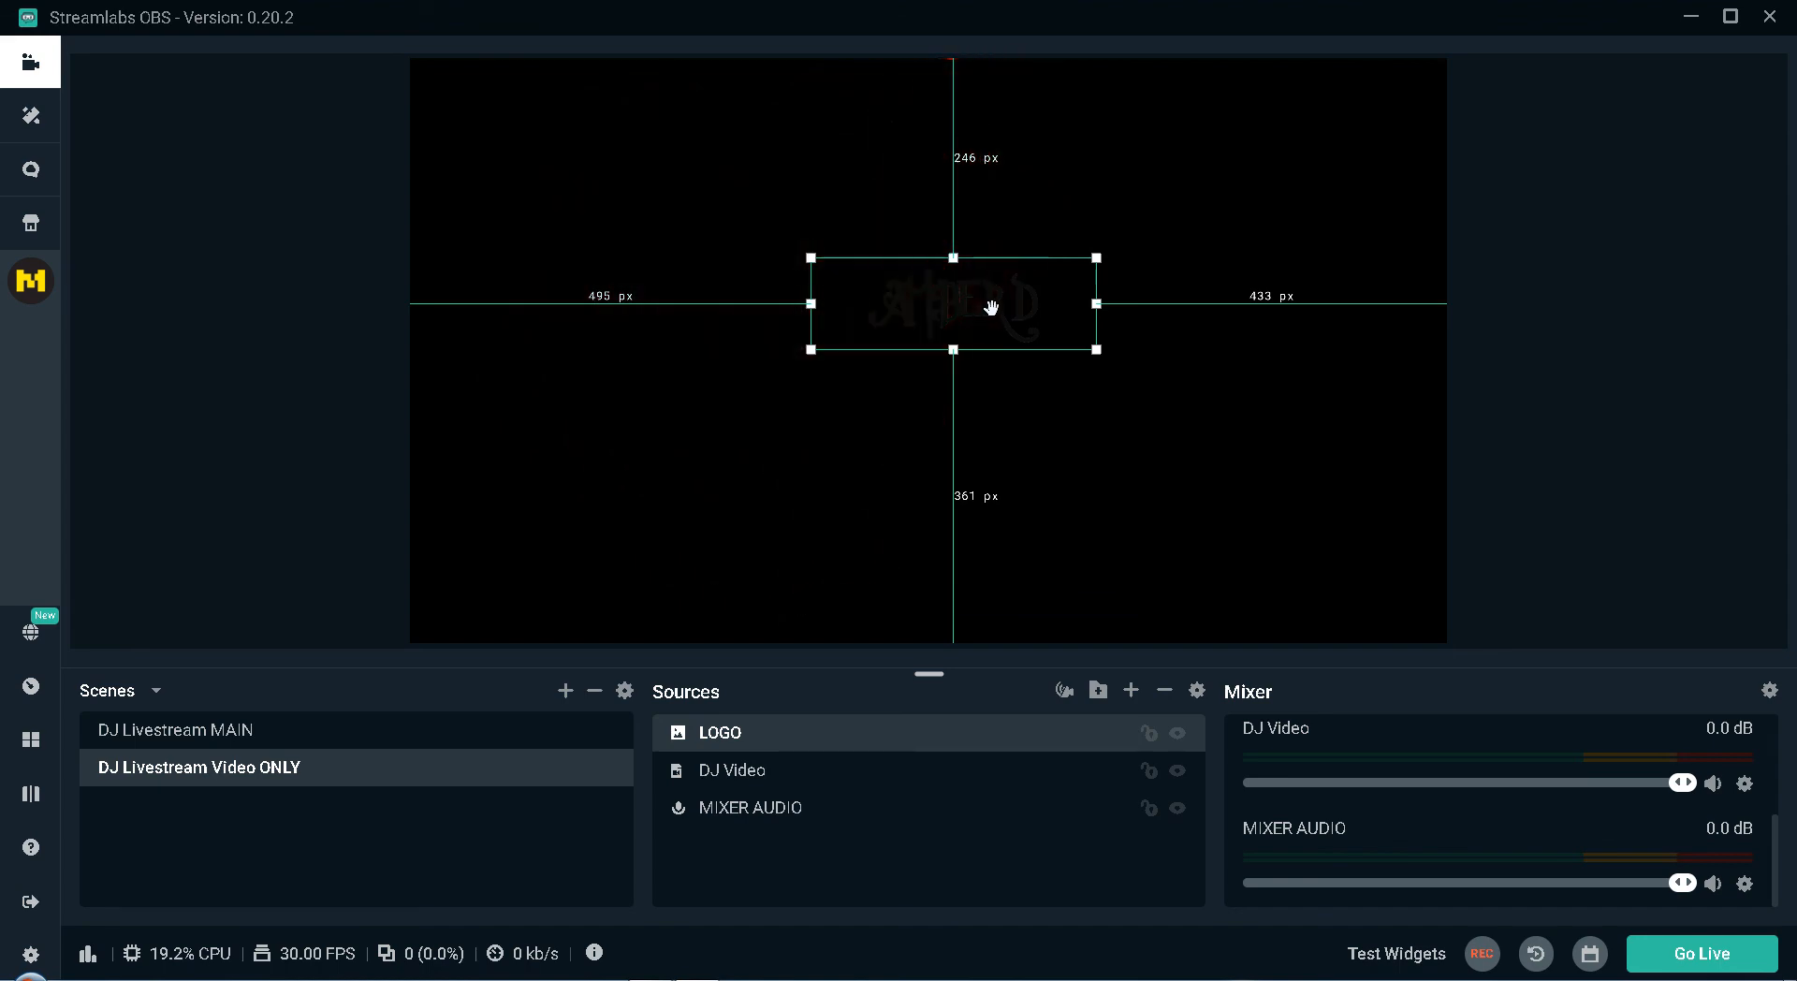
left_click(1104, 353)
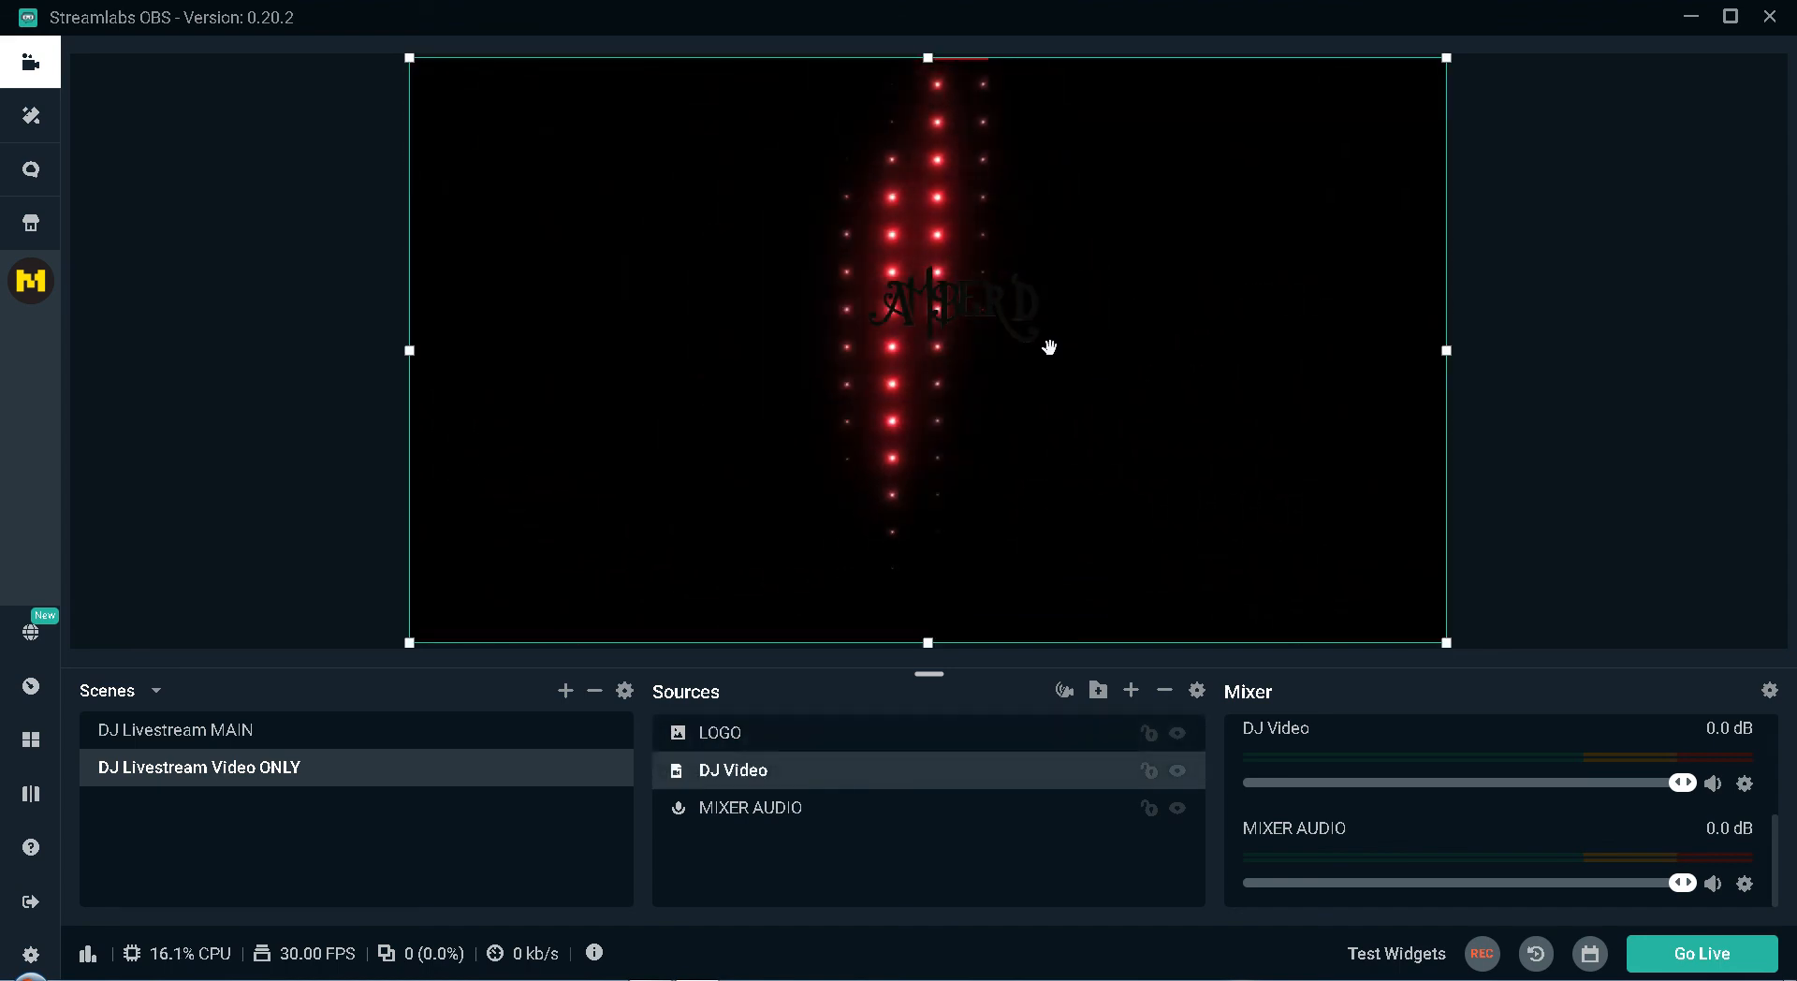
Enlarge the LOGO image and move it off the canvas past its left edge, then select the MIXER AUDIO source.
left_click(925, 298)
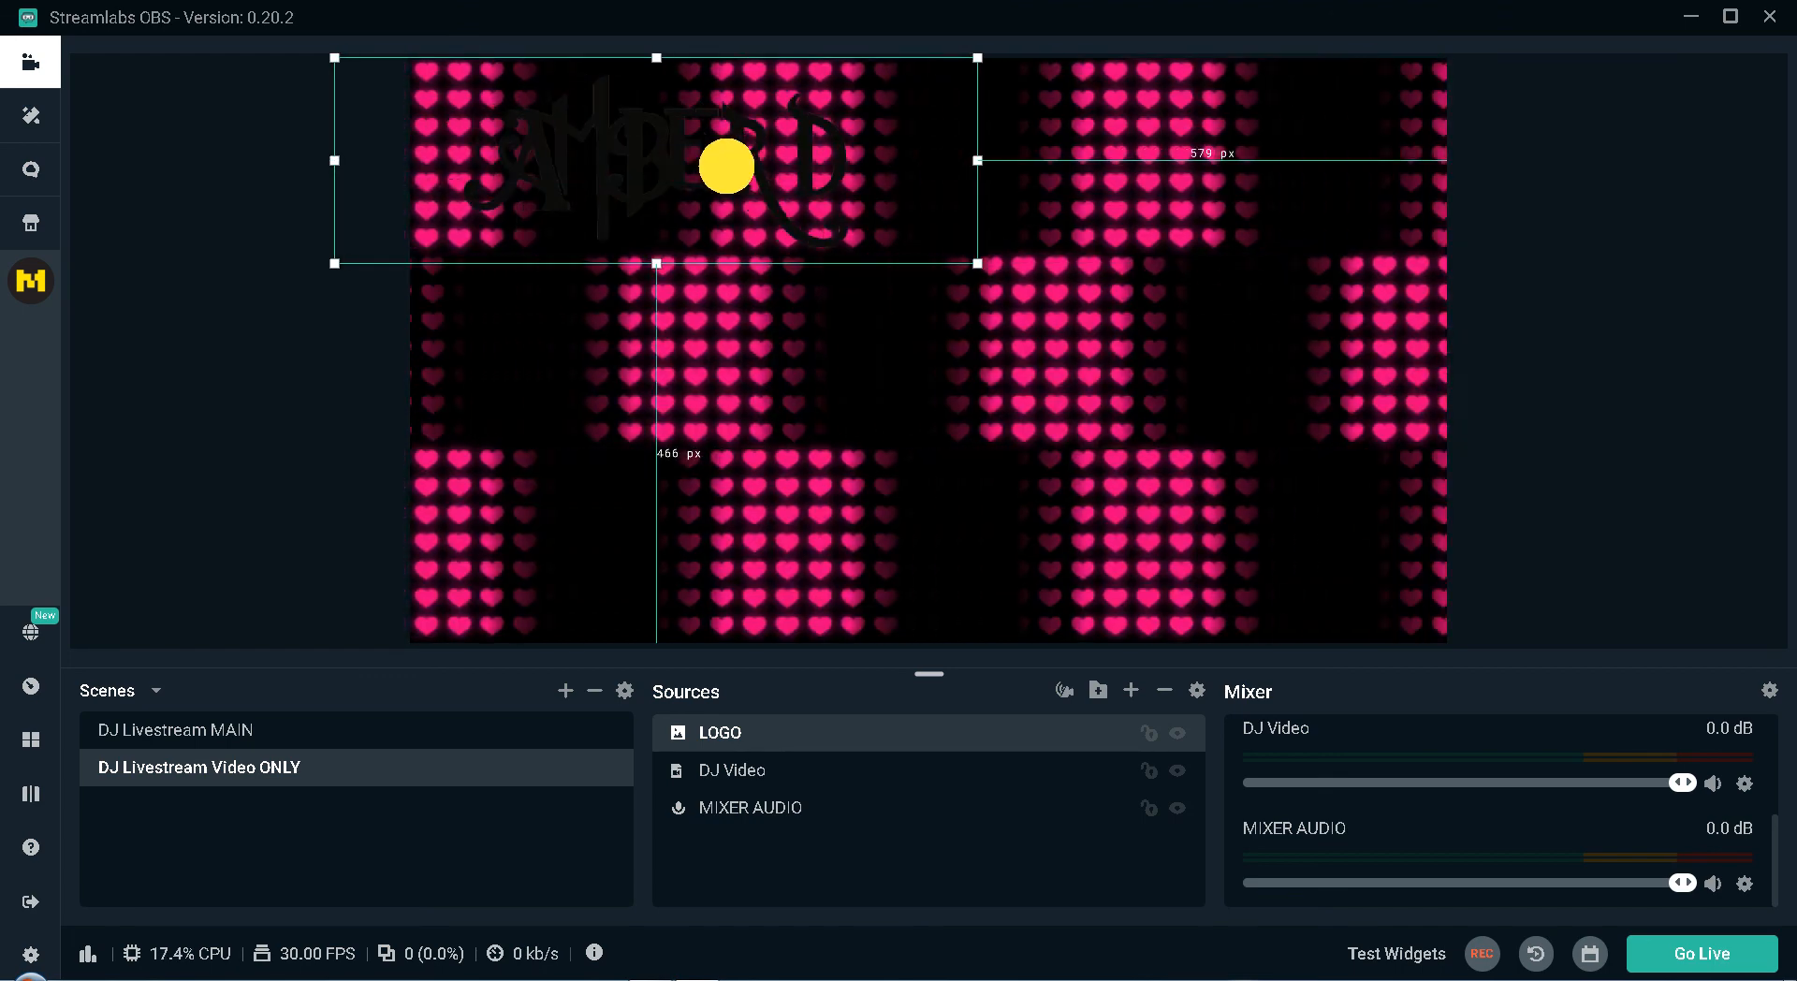
left_click_drag(236, 159, 98, 191)
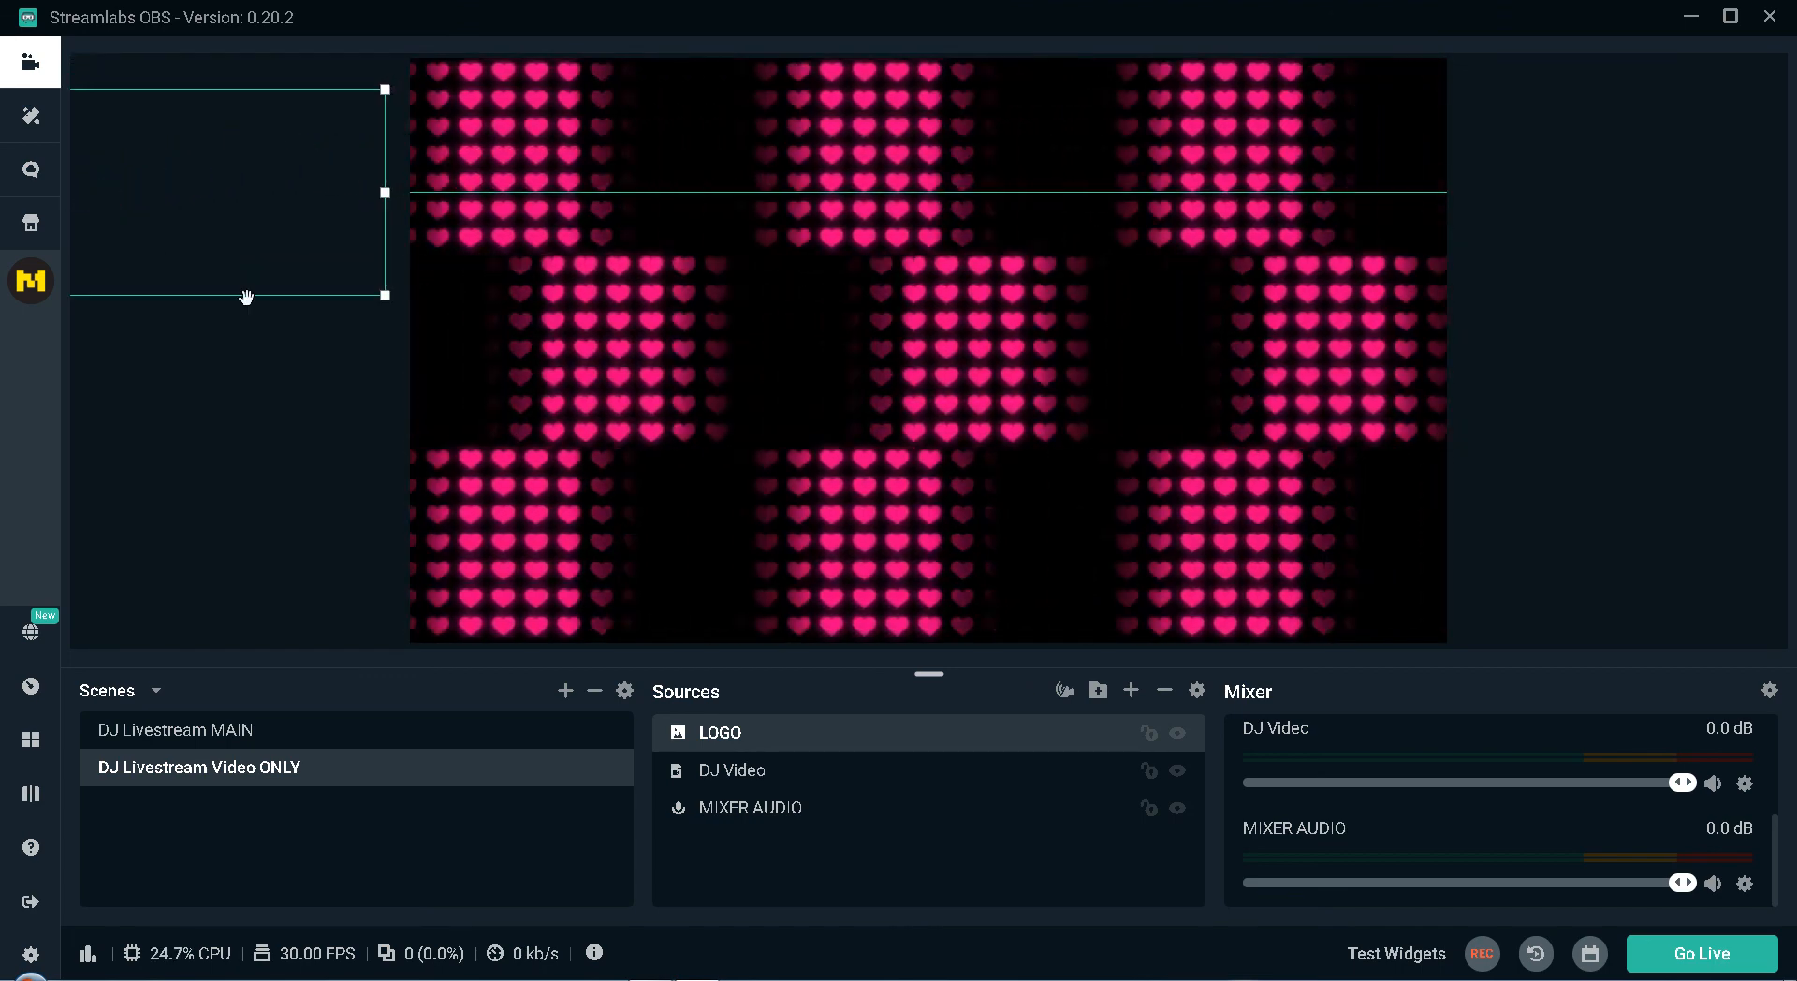
left_click(750, 805)
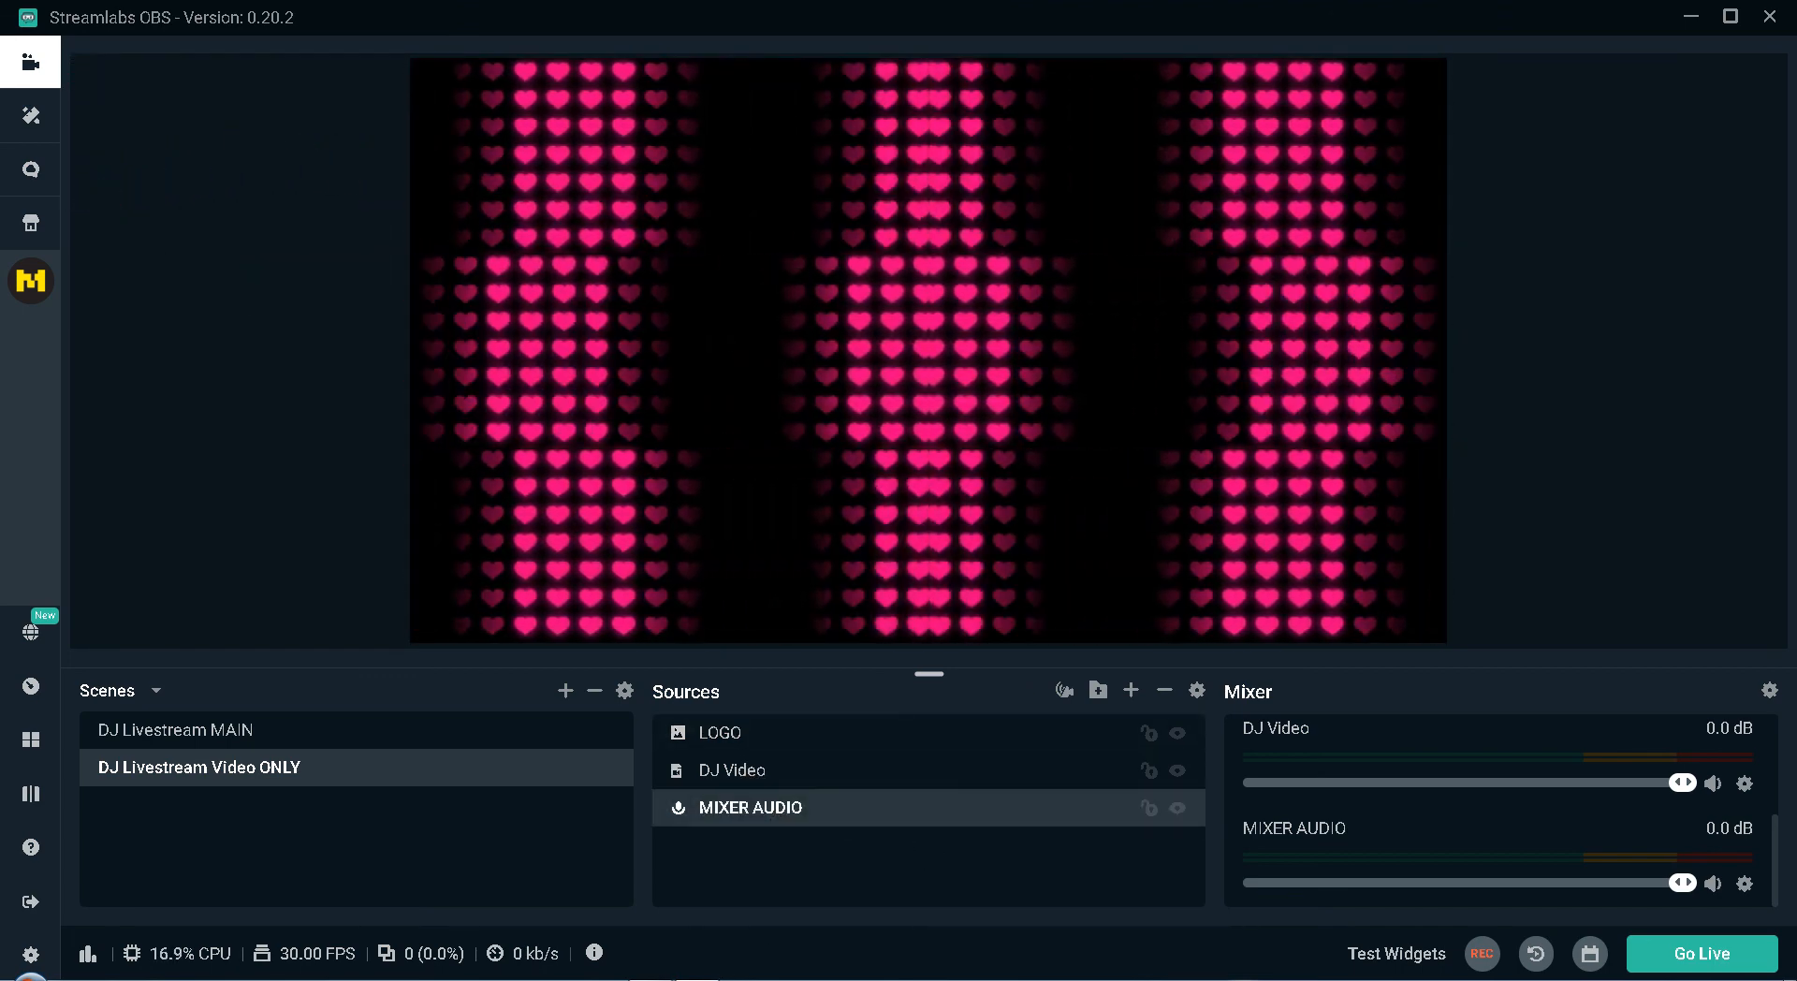